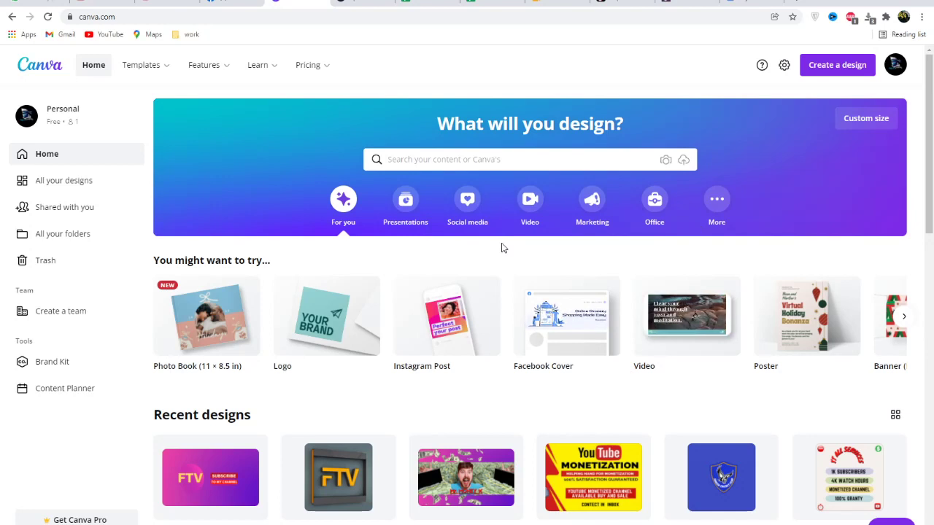
pyautogui.click(129, 21)
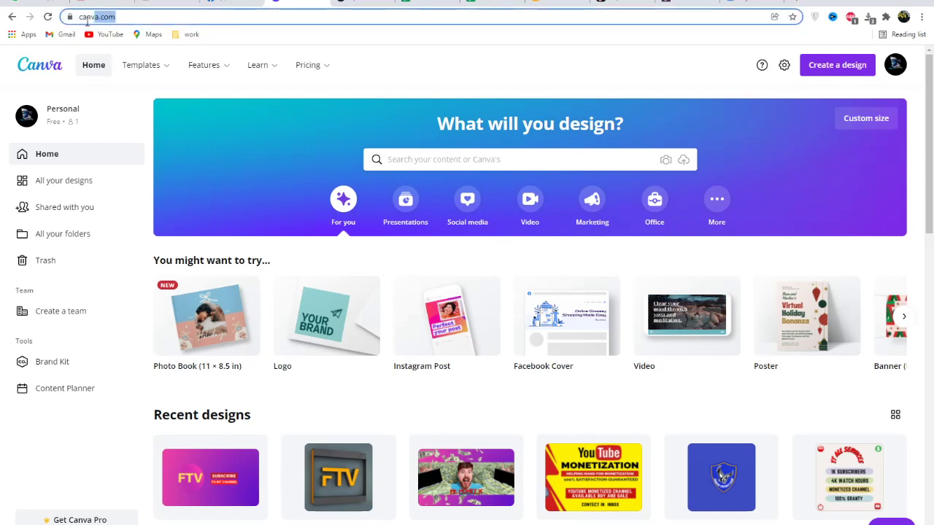
pyautogui.click(70, 17)
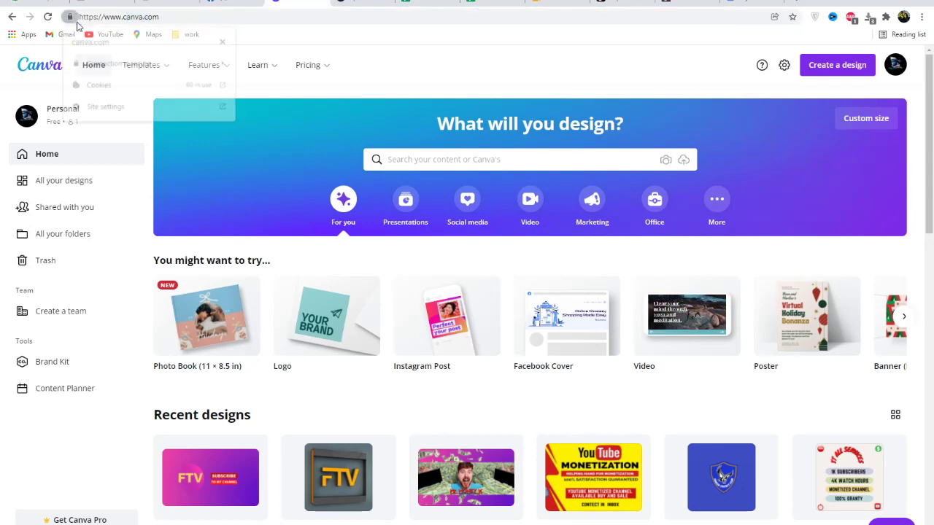
pyautogui.click(225, 40)
pyautogui.click(400, 65)
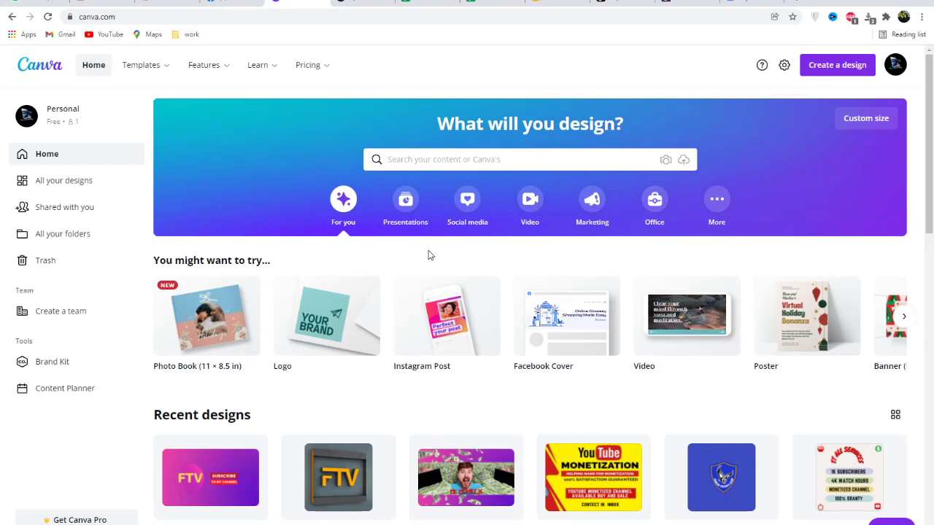
# Look through the template search suggestions, the presentation formats and the popular social media formats
pyautogui.click(448, 162)
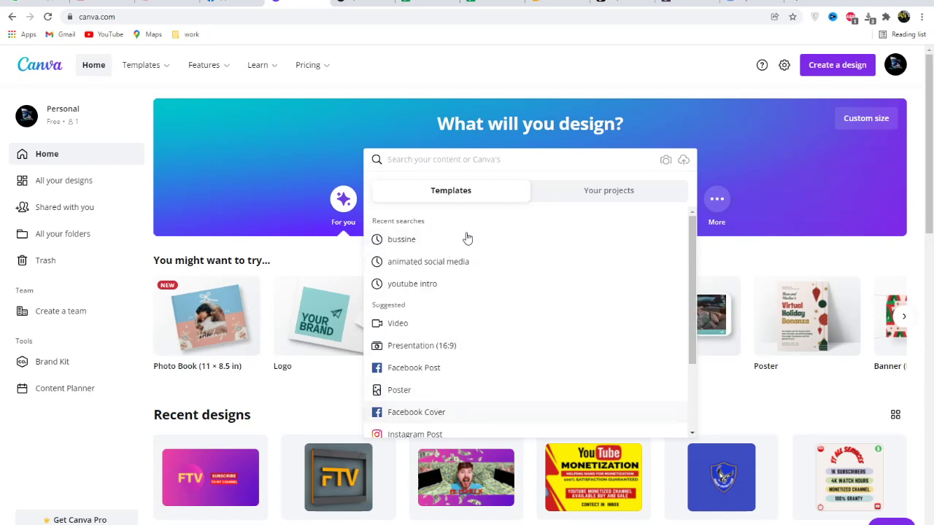
pyautogui.click(752, 248)
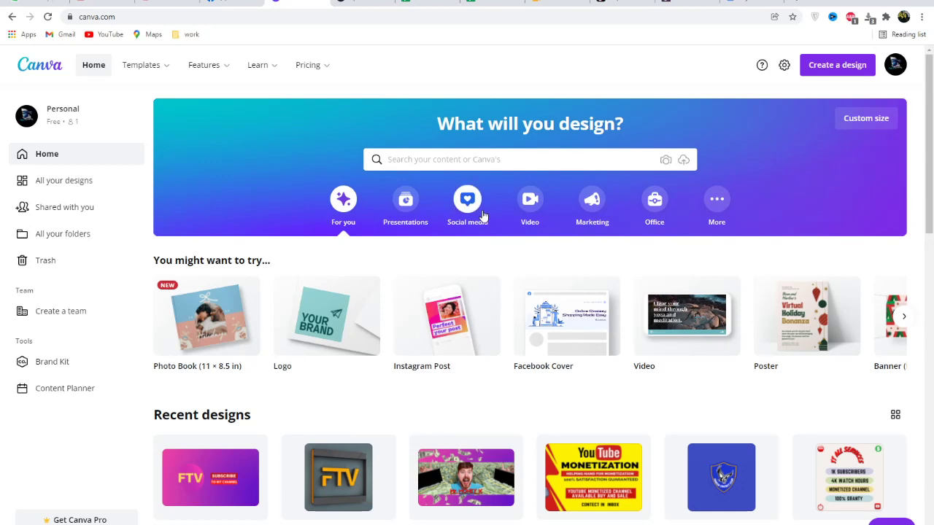
pyautogui.click(406, 208)
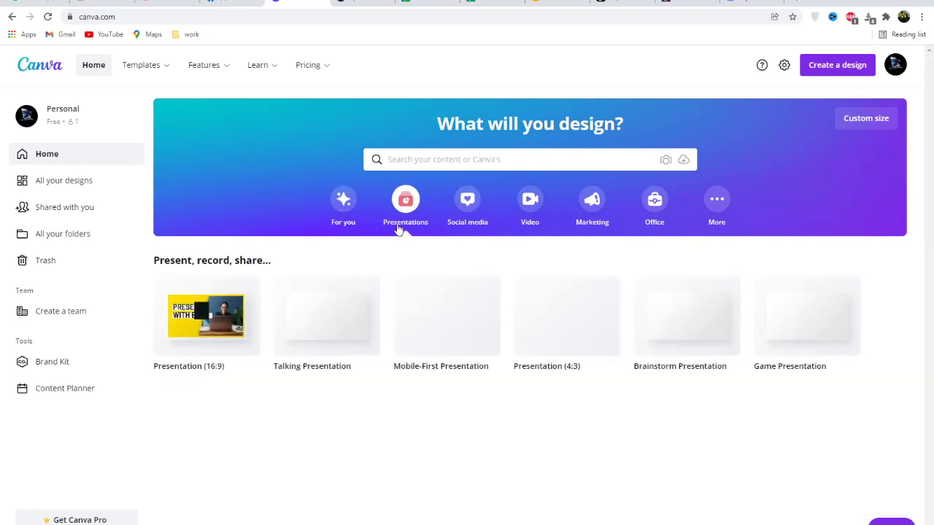
pyautogui.click(471, 223)
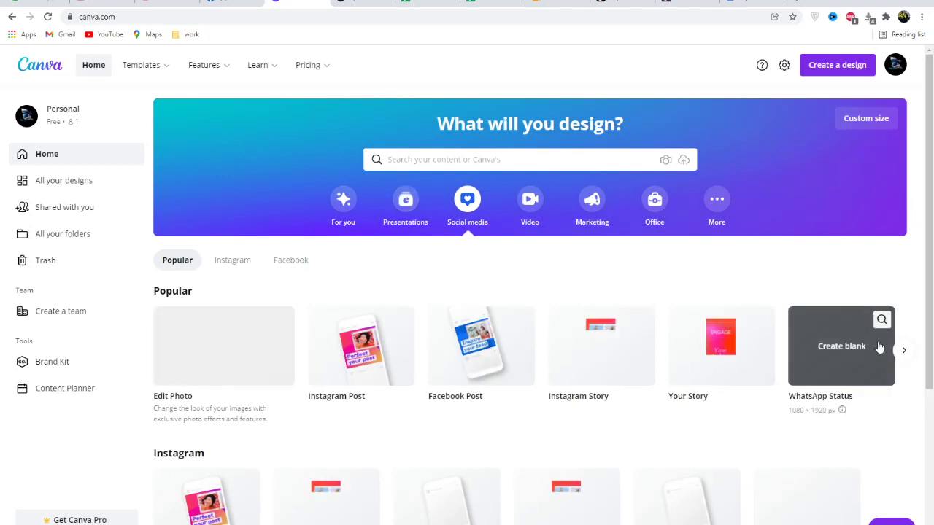
pyautogui.click(904, 350)
pyautogui.click(904, 348)
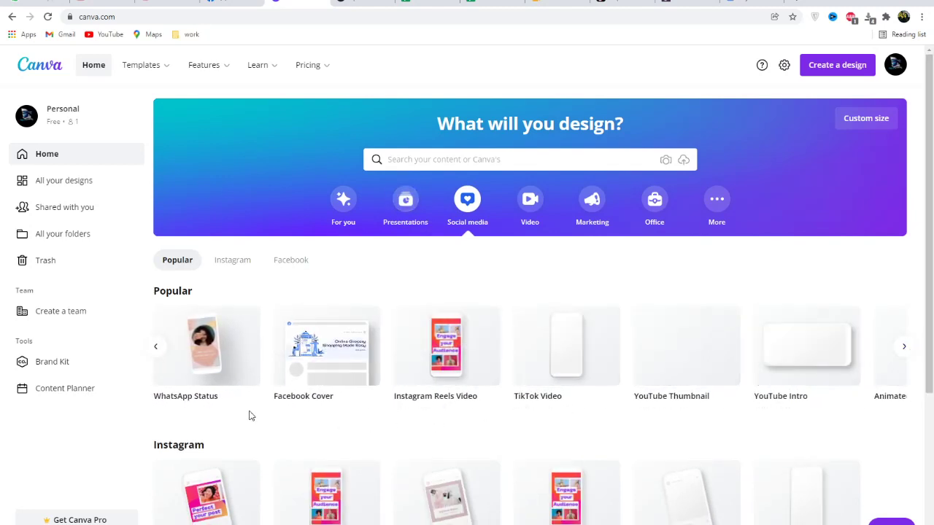
pyautogui.click(904, 348)
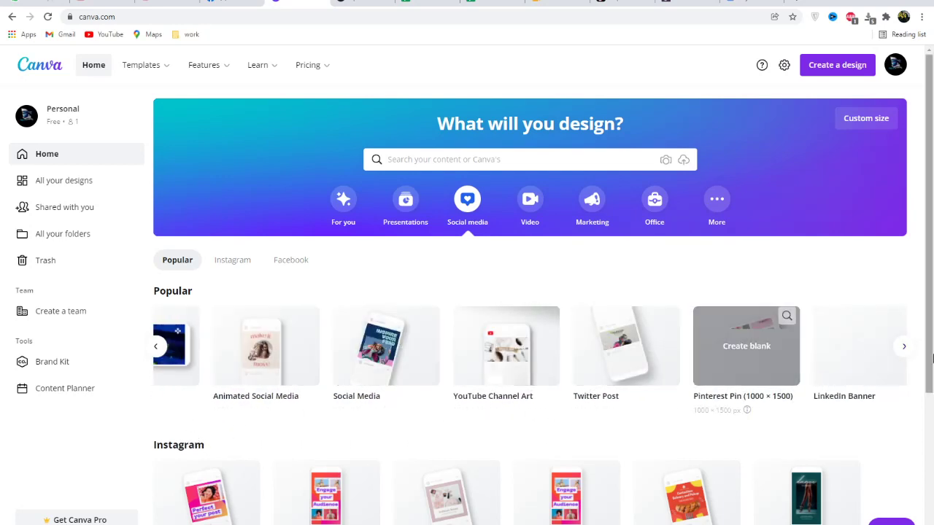
pyautogui.click(905, 348)
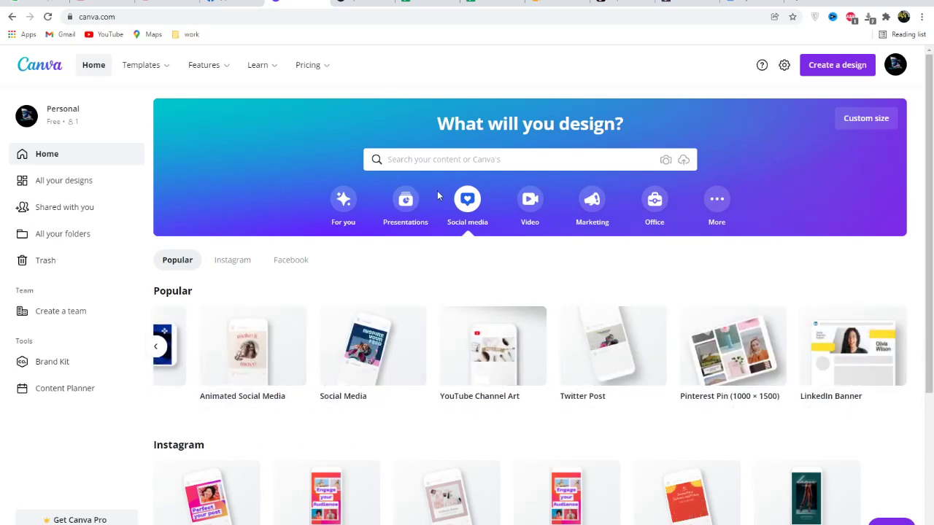
# Create a blank business card design from the Marketing category
pyautogui.click(592, 205)
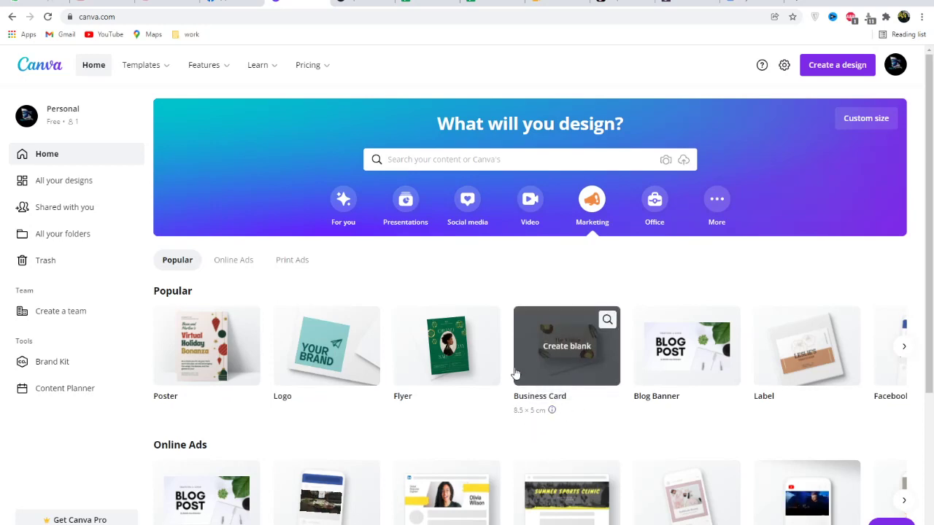
pyautogui.click(558, 371)
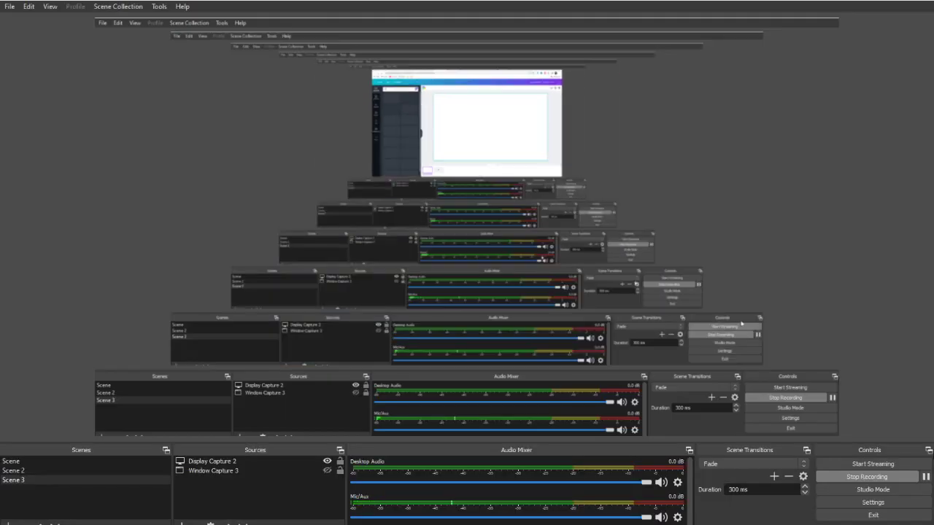
pyautogui.hotkey('alt', 'Tab')
pyautogui.hotkey('alt', 'Tab')
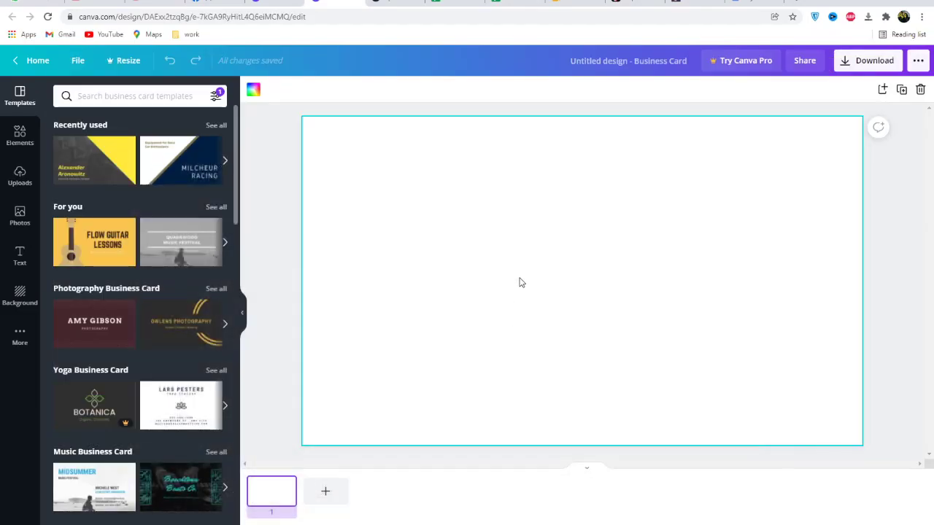
# Examine the business card templates across the different profession and style categories
pyautogui.scroll(-8, 90, 291)
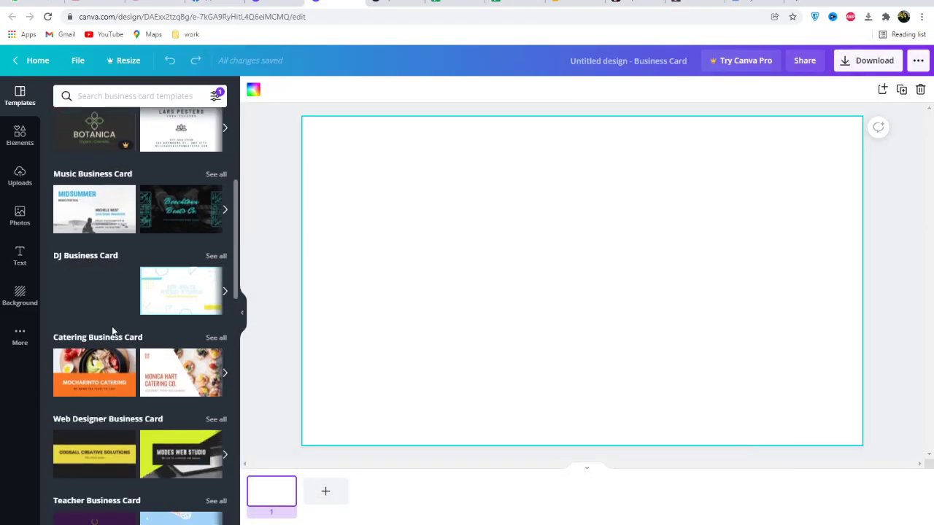
pyautogui.scroll(-4, 111, 332)
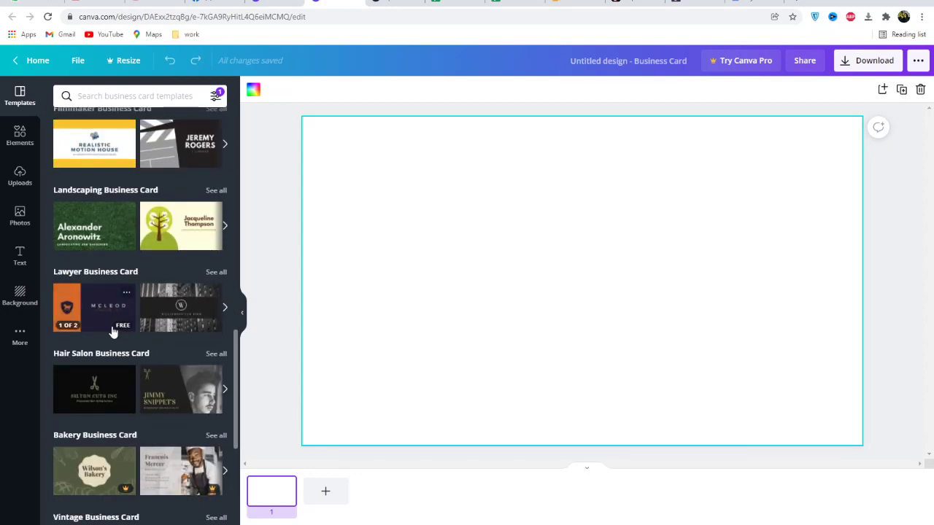
pyautogui.scroll(3, 113, 329)
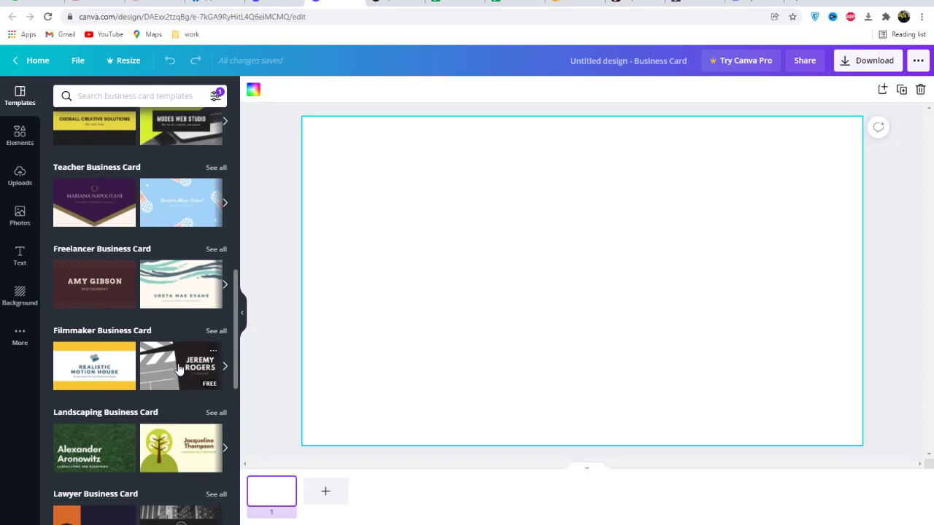
pyautogui.scroll(-5, 178, 369)
pyautogui.scroll(-3, 179, 368)
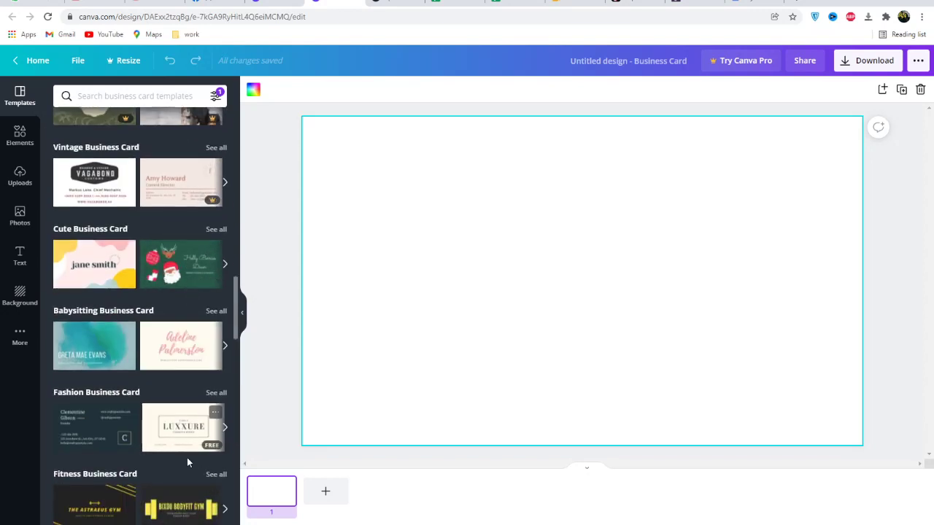
pyautogui.scroll(-2, 177, 491)
pyautogui.scroll(-1, 177, 491)
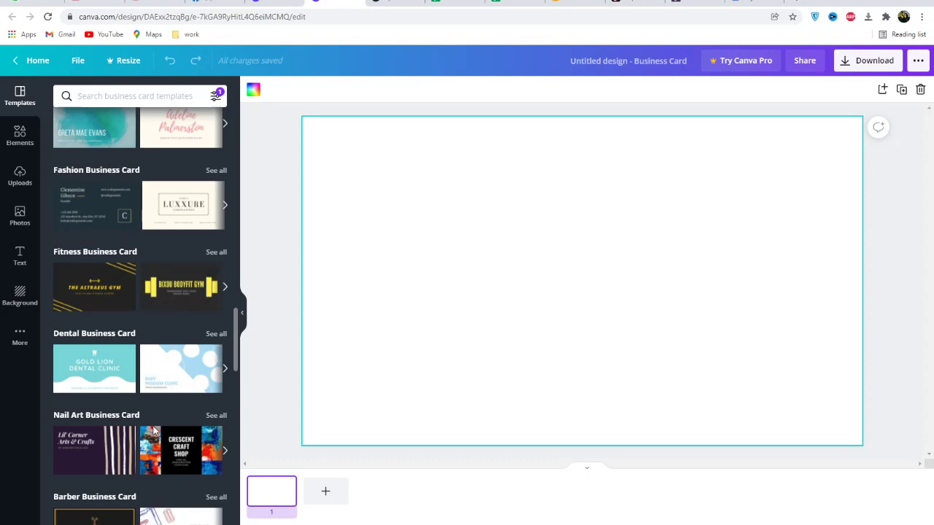
pyautogui.scroll(-12, 168, 431)
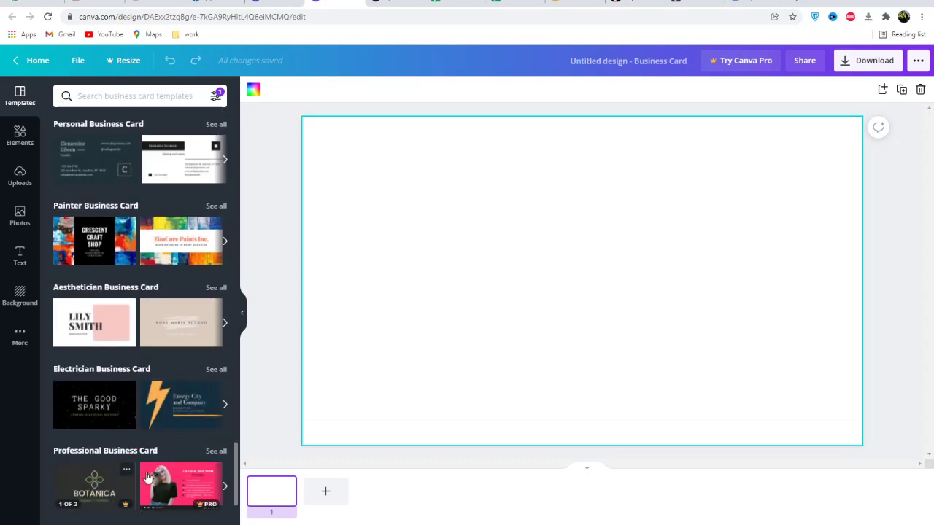
pyautogui.scroll(-2, 148, 476)
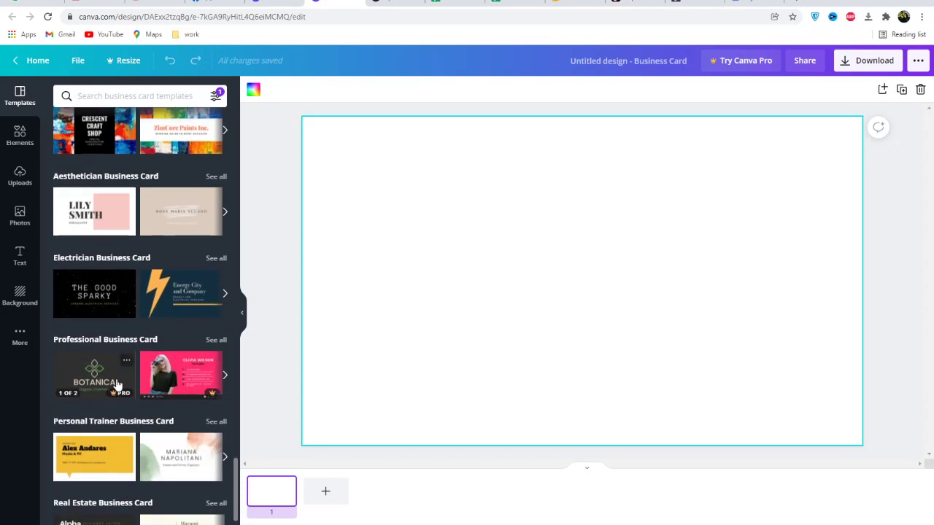
pyautogui.scroll(-3, 172, 443)
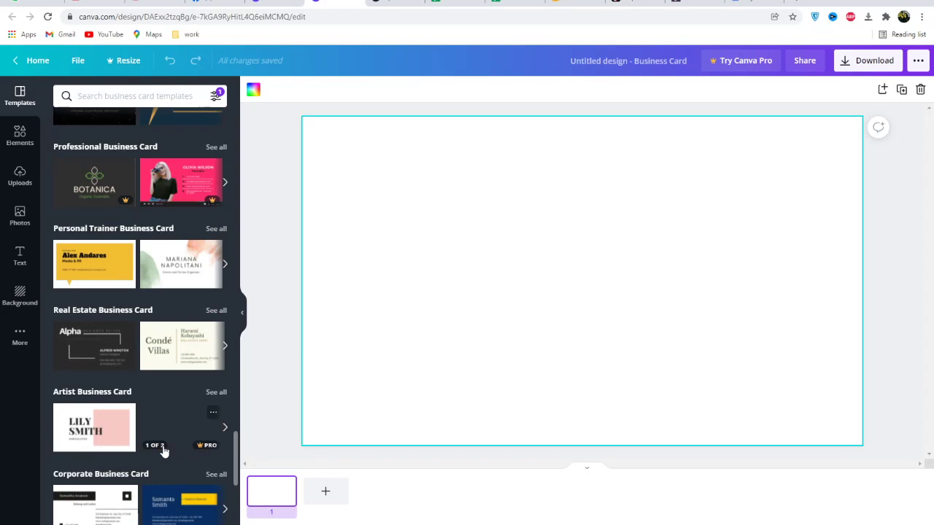
pyautogui.scroll(-15, 163, 450)
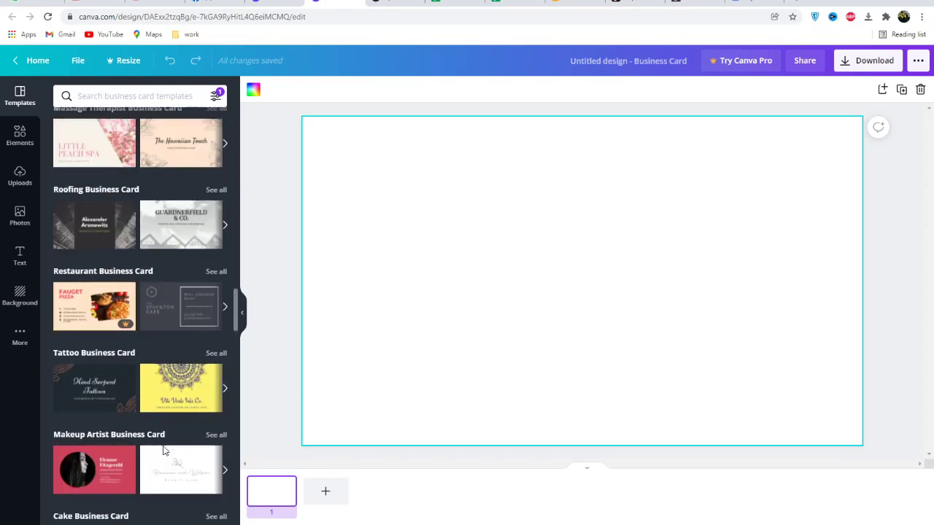
pyautogui.scroll(20, 164, 452)
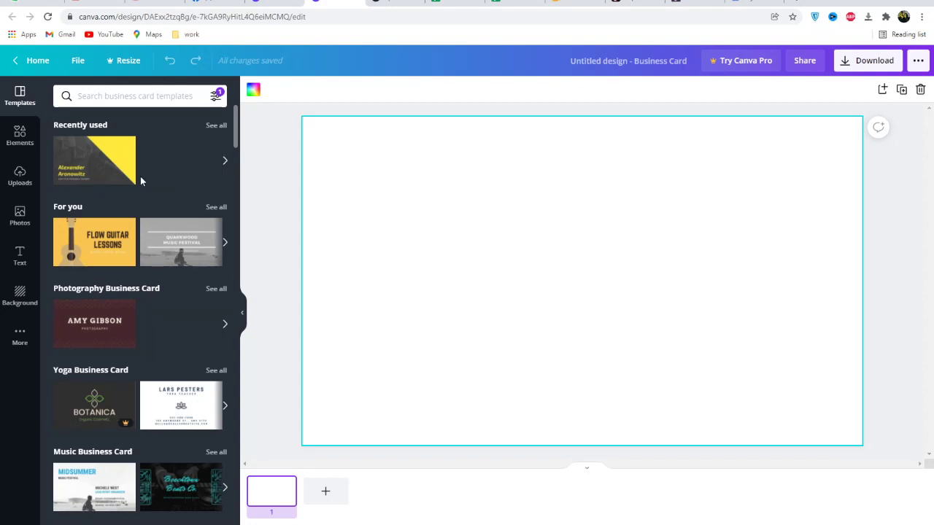
pyautogui.scroll(-1, 155, 464)
pyautogui.scroll(-4, 154, 464)
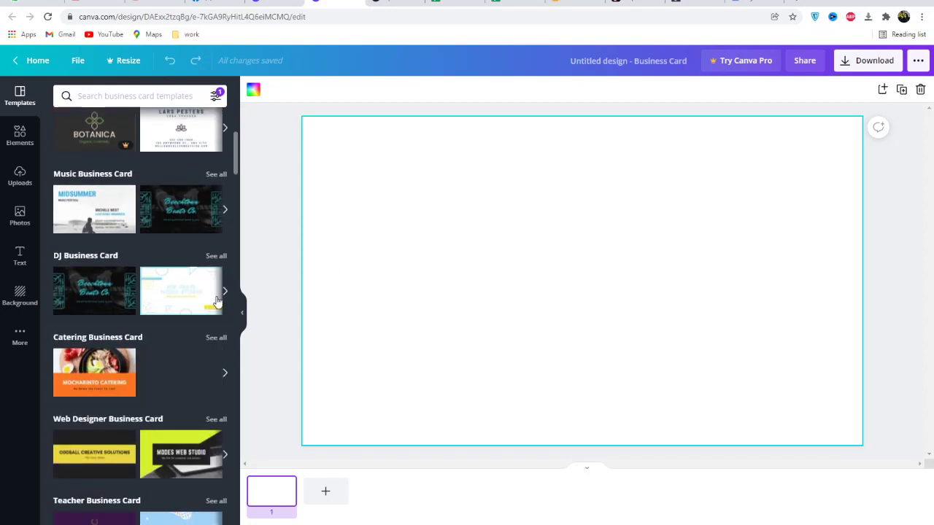
# Apply the first page of the neon green and black diagonal Web Designer Business Card template to the blank card
pyautogui.click(193, 475)
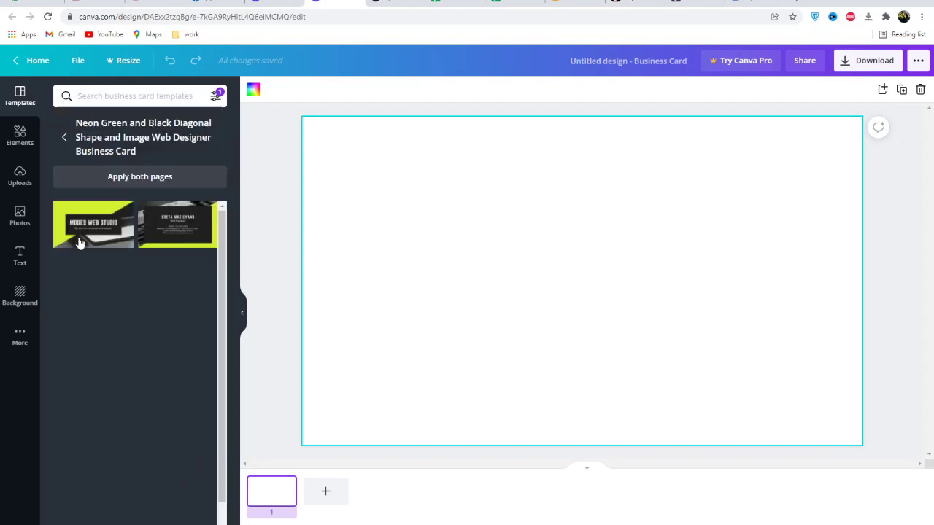
pyautogui.click(81, 243)
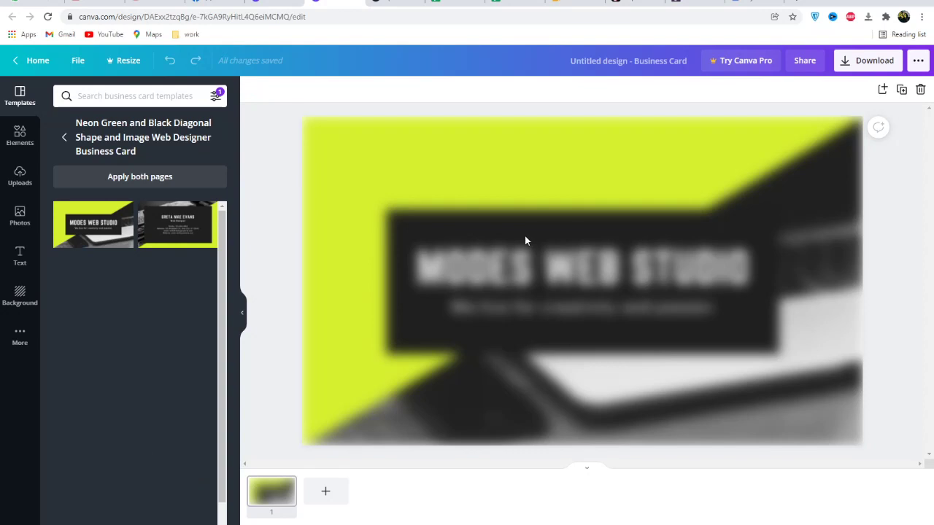
pyautogui.click(503, 237)
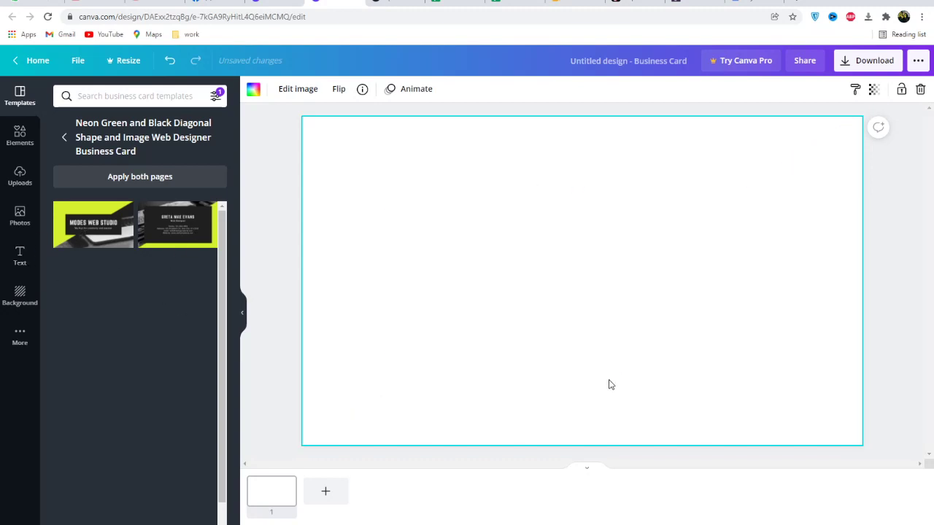
pyautogui.click(510, 279)
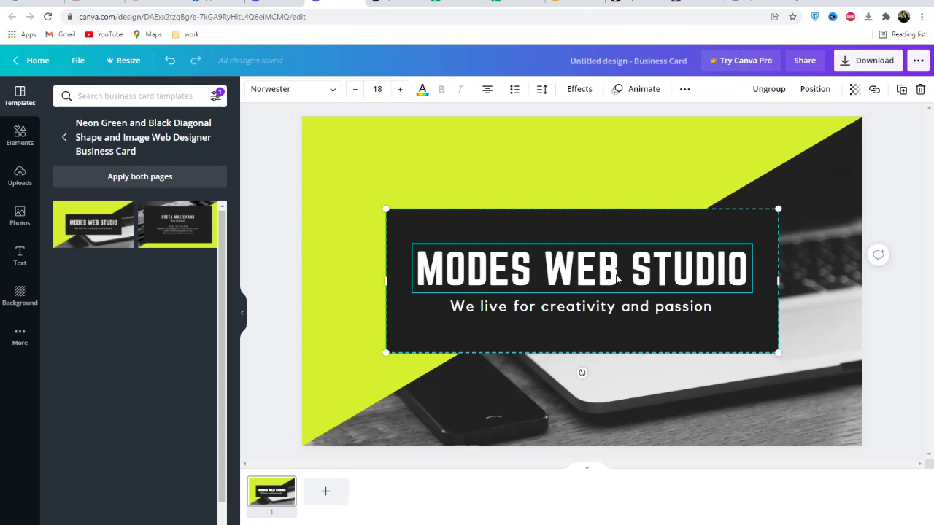
# Delete the laptop and phone background photo from the card, leaving its crop unchanged
pyautogui.click(675, 398)
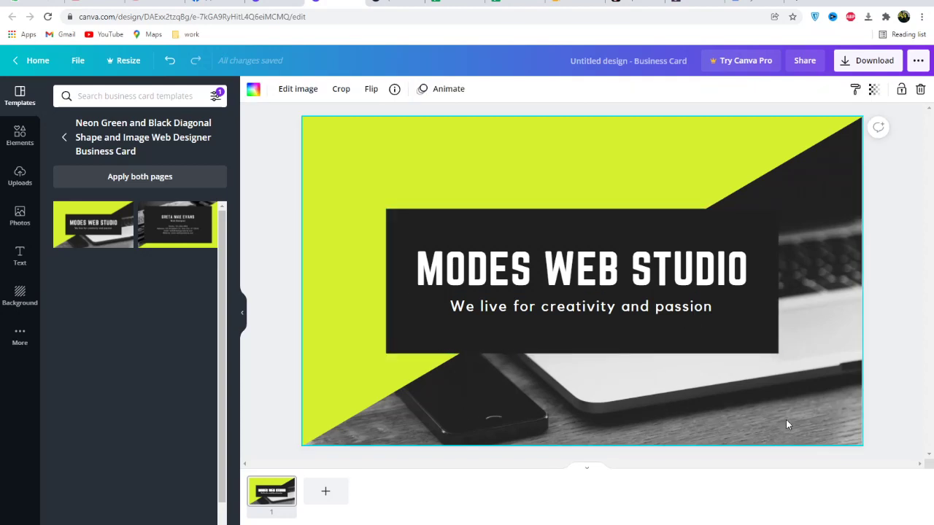
pyautogui.doubleClick(754, 427)
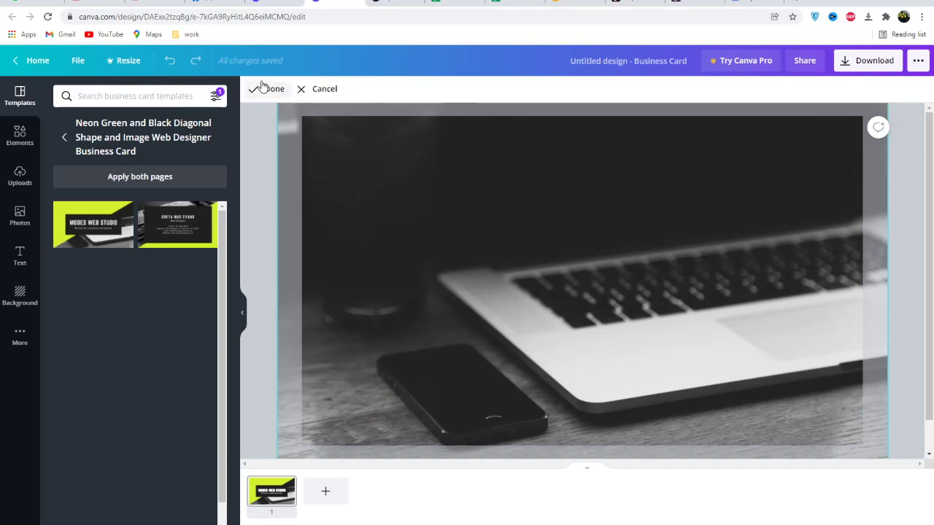
pyautogui.click(307, 90)
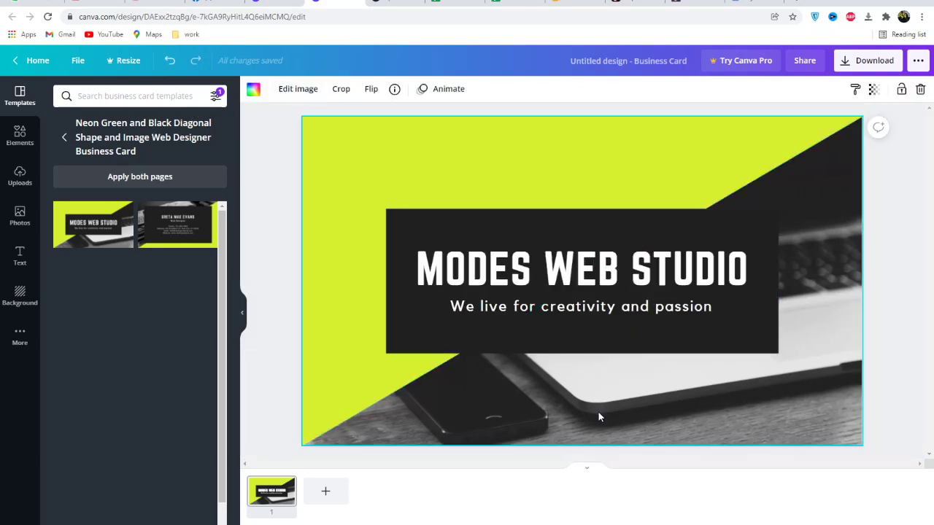
pyautogui.press('Delete')
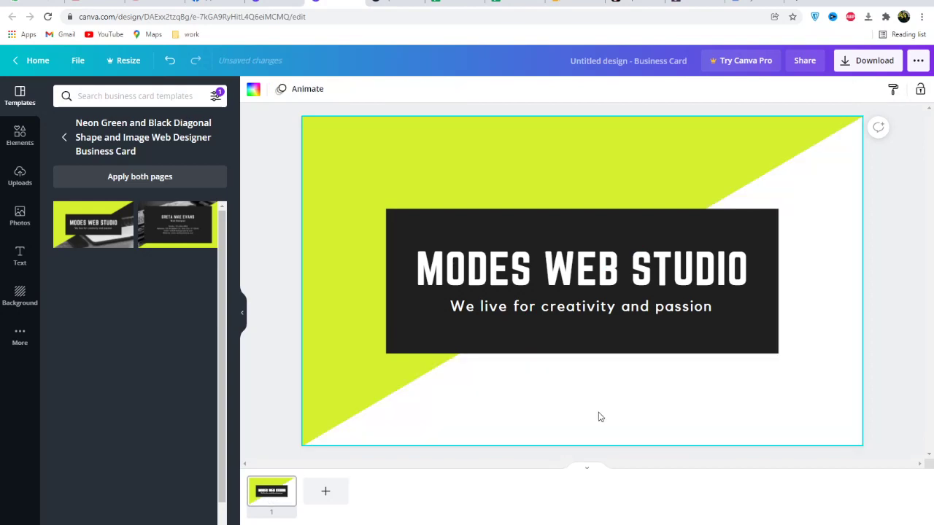
# Search the photo library for "mobile"
pyautogui.click(27, 143)
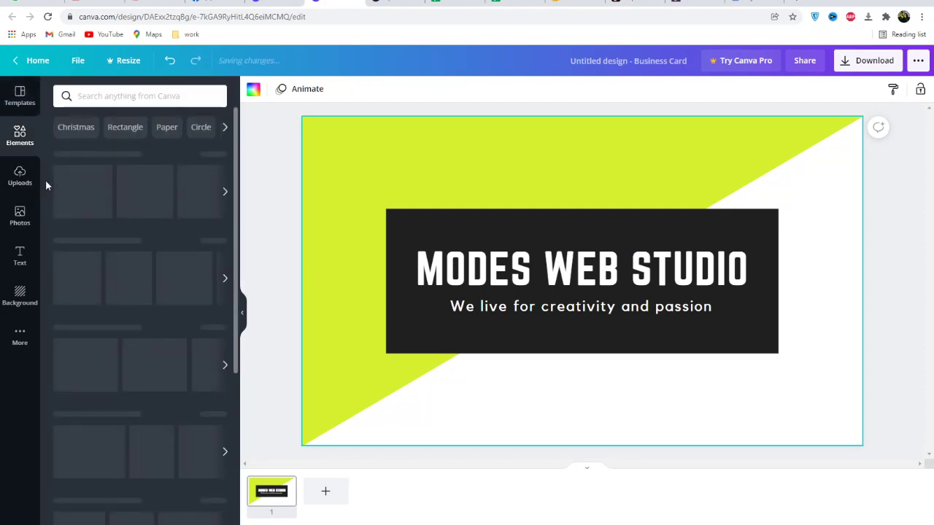
pyautogui.click(28, 222)
pyautogui.click(142, 96)
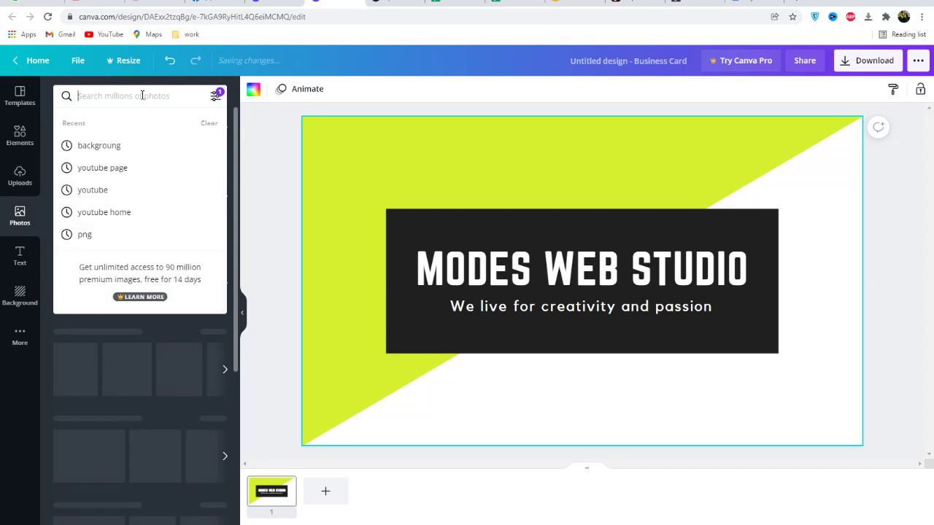
pyautogui.write('mobile')
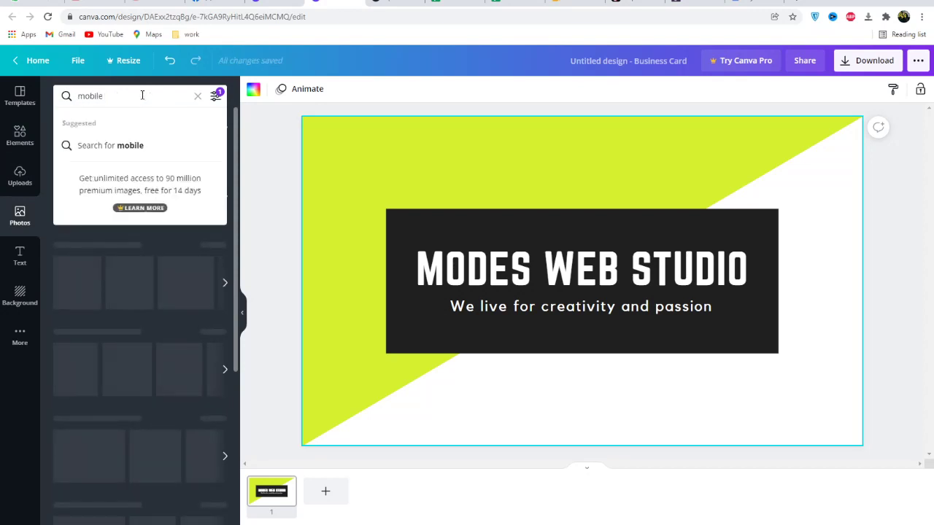
pyautogui.write(' phot')
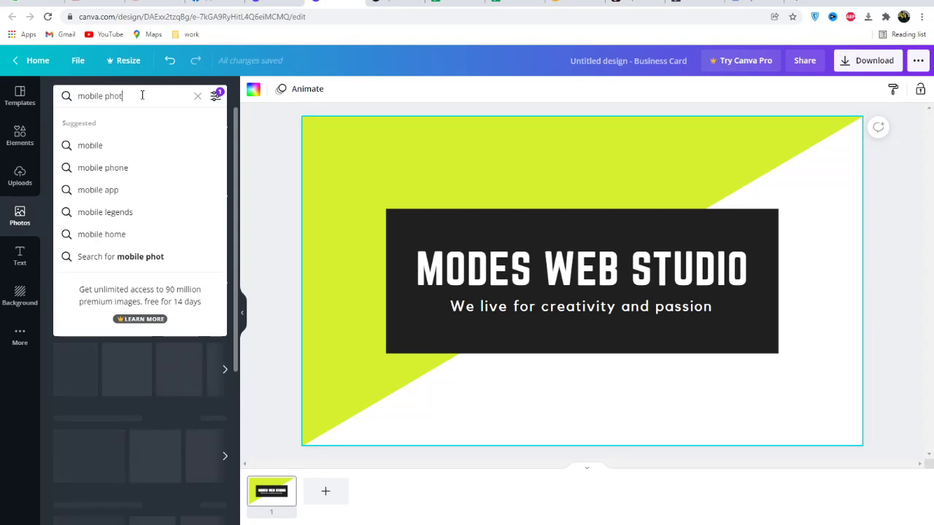
pyautogui.press('BackSpace')
pyautogui.press('BackSpace')
pyautogui.press('BackSpace')
pyautogui.press('BackSpace')
pyautogui.press('BackSpace')
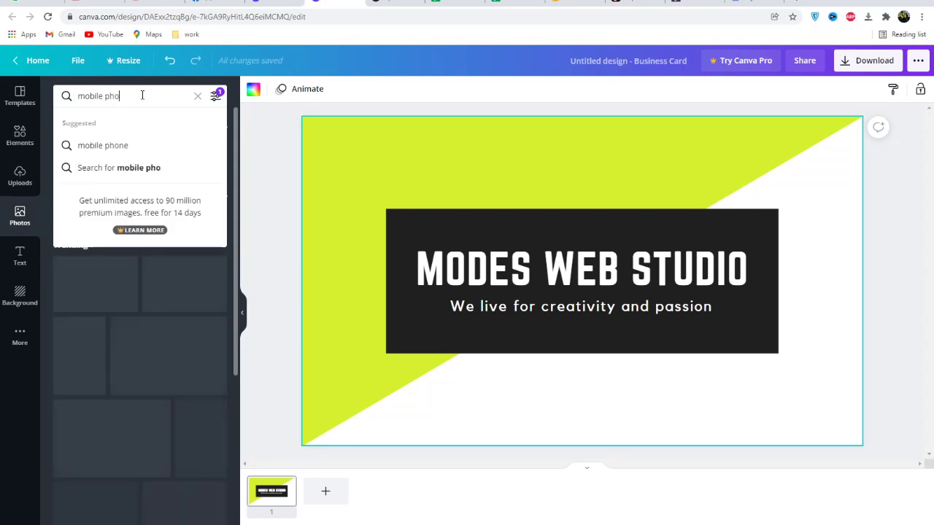
pyautogui.press('Return')
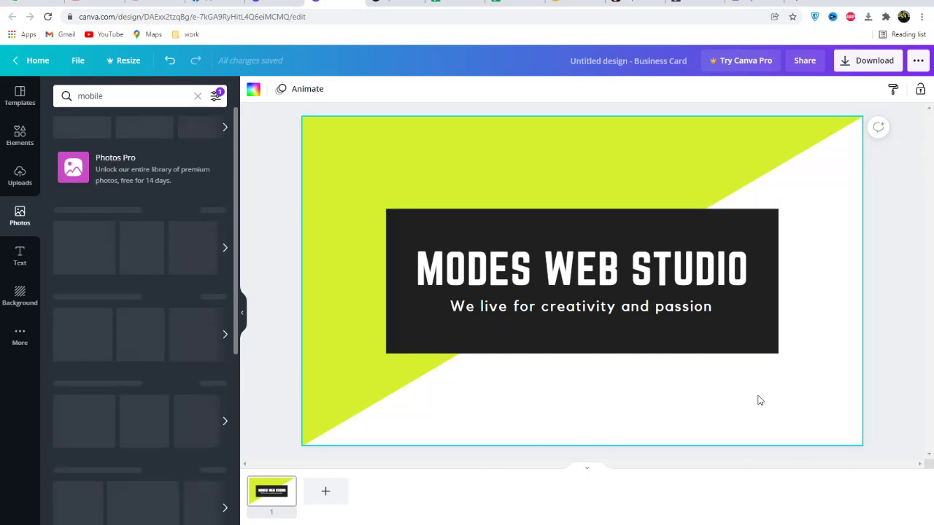
# Move the black MODES WEB STUDIO title box up and left, into the green upper-left area of the card
pyautogui.click(766, 243)
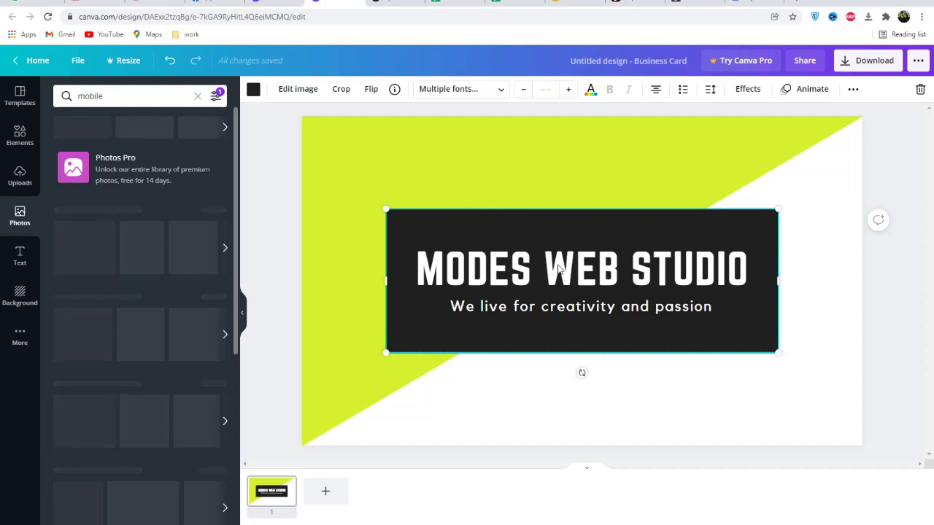
pyautogui.moveTo(492, 223); pyautogui.dragTo(447, 183)
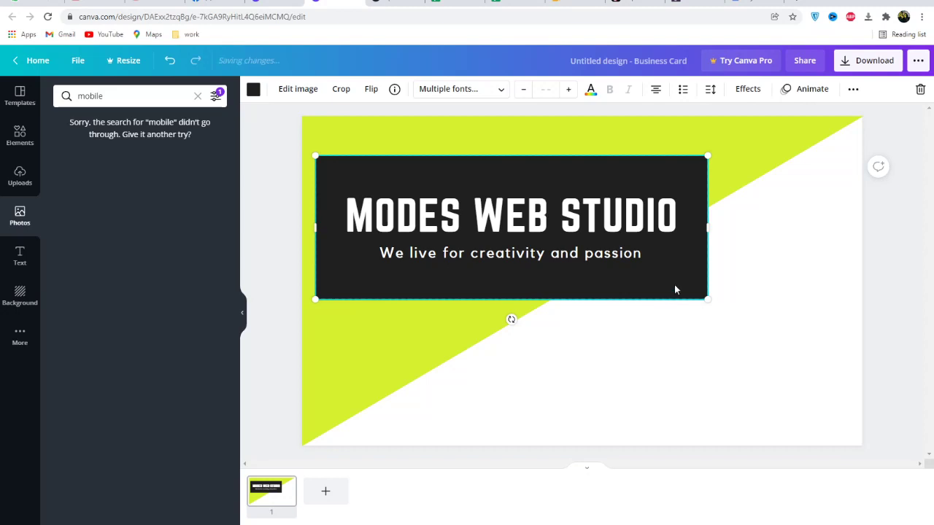
pyautogui.click(745, 147)
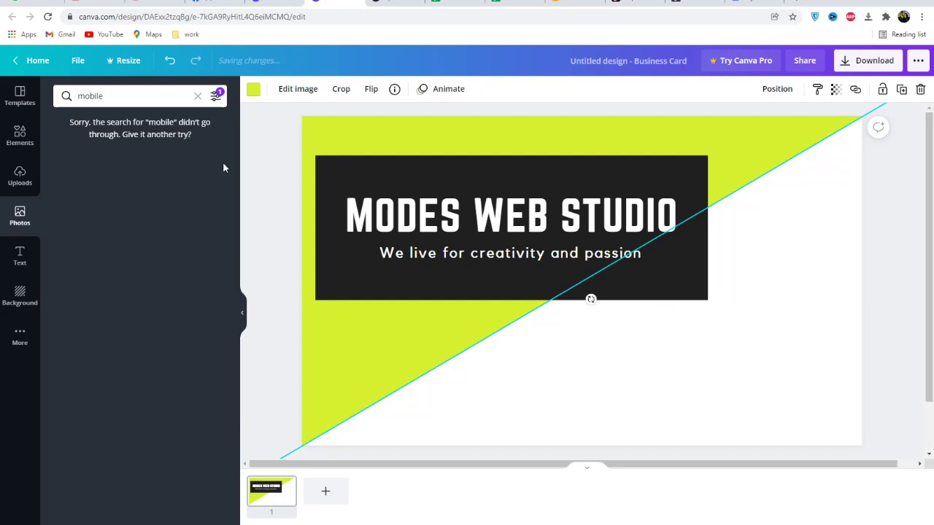
# Rerun the "mobile" photo search and add the photo of a smartphone with social media app icons on a yellow background to the card
pyautogui.click(57, 101)
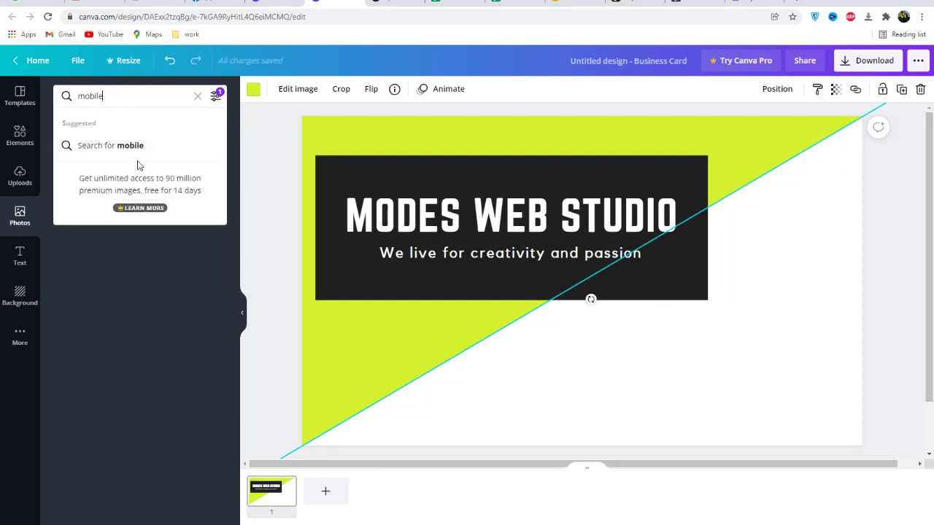
pyautogui.click(140, 147)
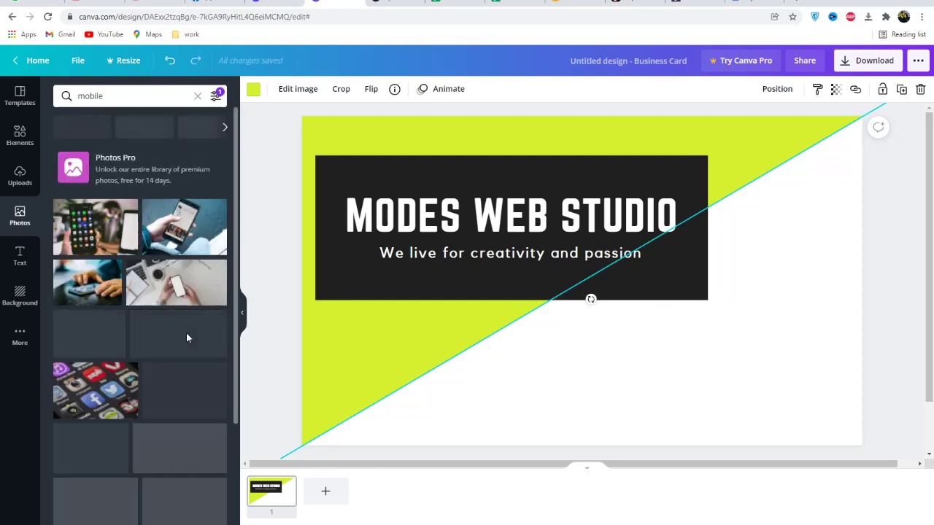
pyautogui.scroll(-3, 173, 369)
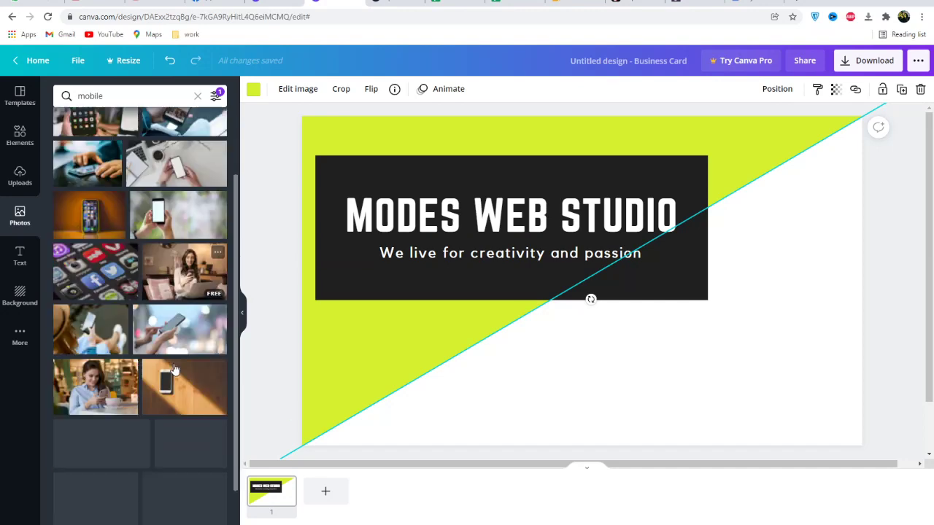
pyautogui.scroll(3, 174, 368)
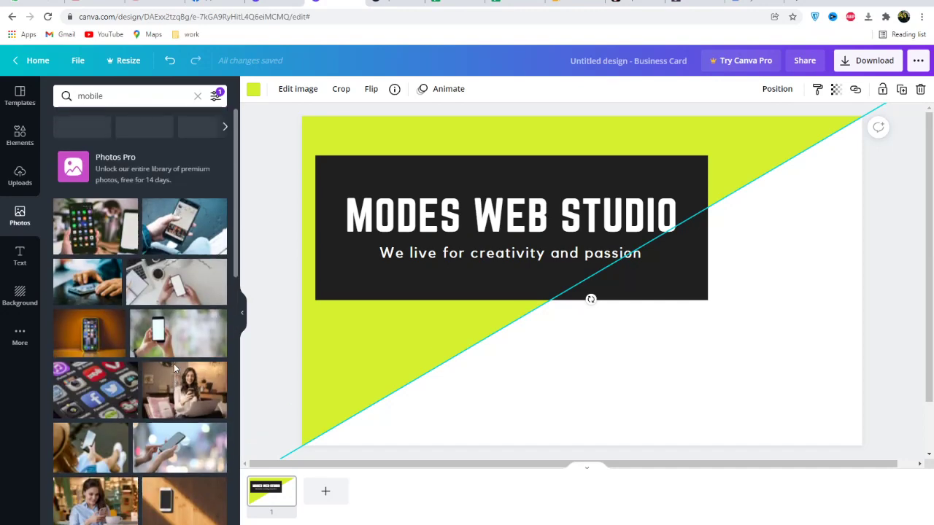
pyautogui.scroll(-10, 179, 365)
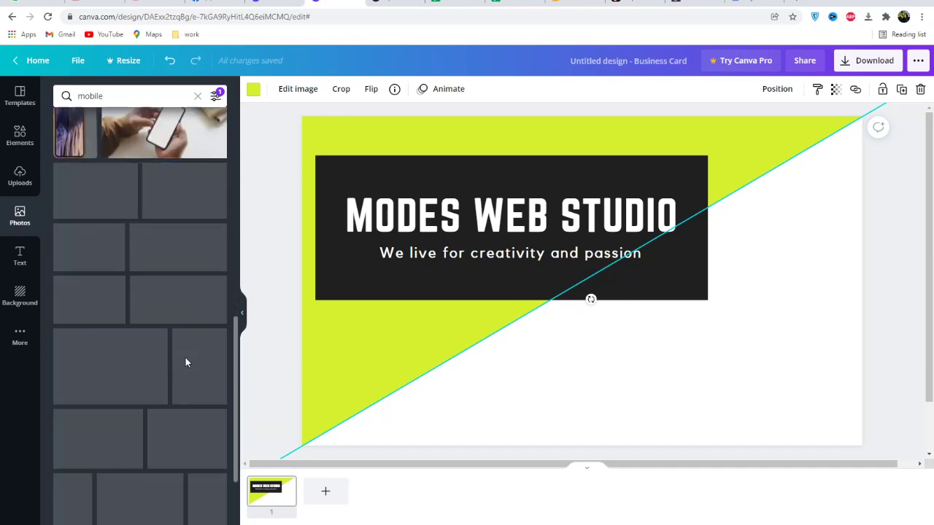
pyautogui.scroll(3, 188, 362)
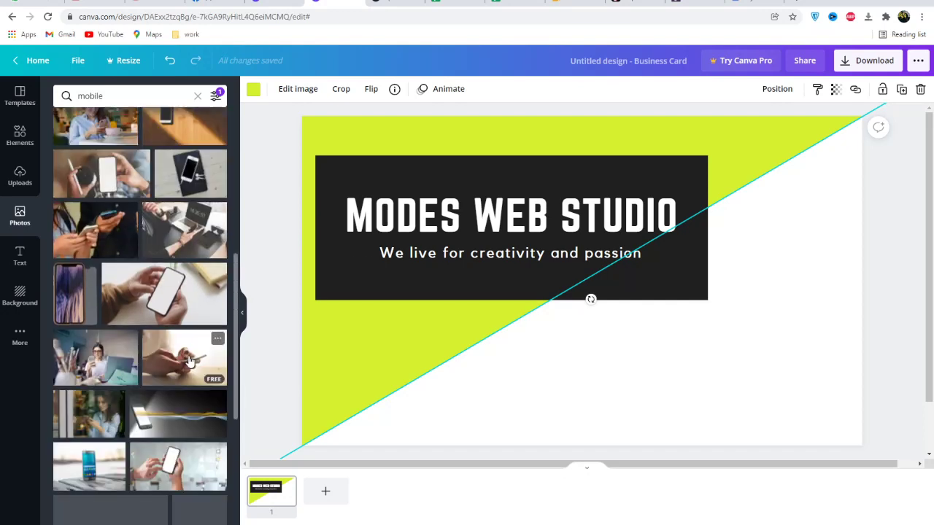
pyautogui.scroll(-3, 189, 359)
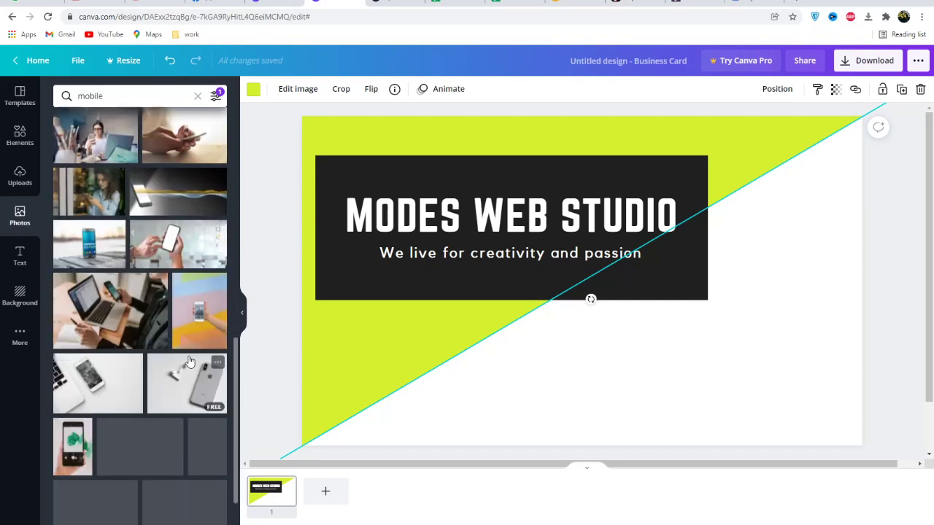
pyautogui.scroll(-2, 188, 360)
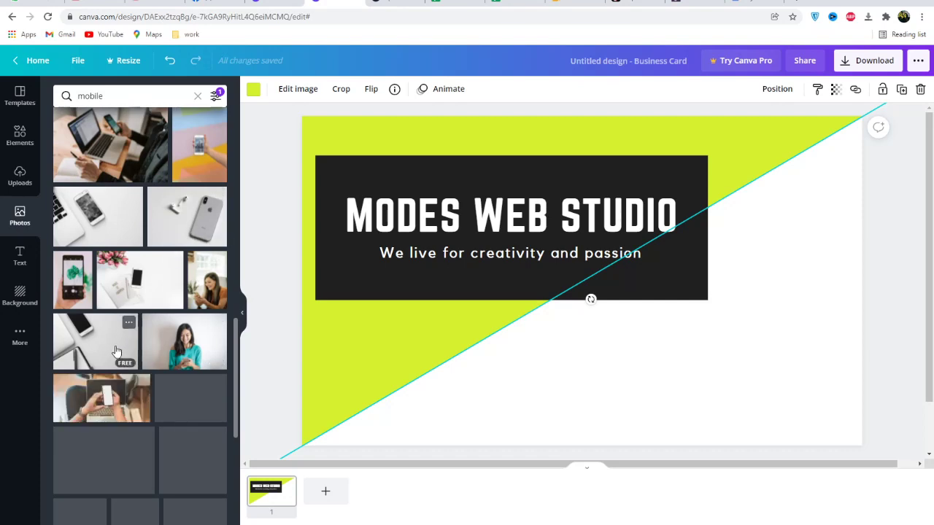
pyautogui.scroll(-2, 116, 351)
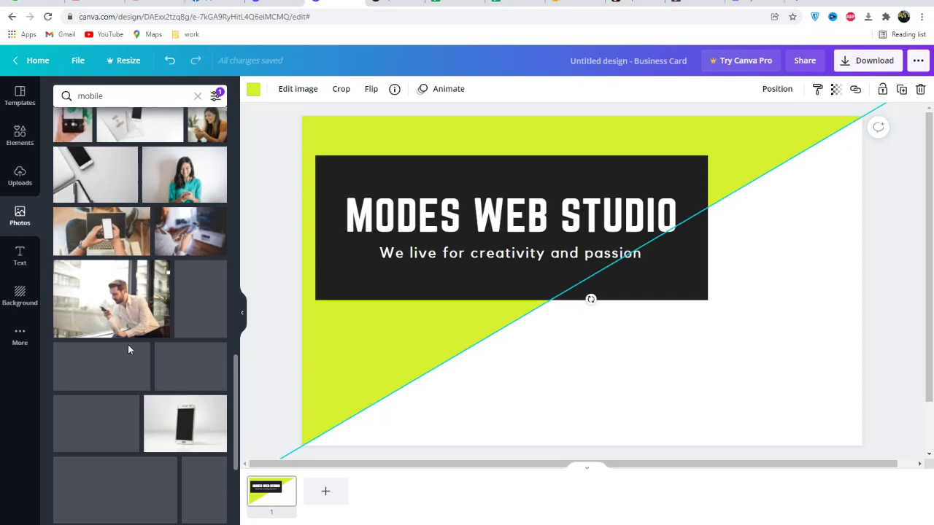
pyautogui.scroll(-3, 146, 425)
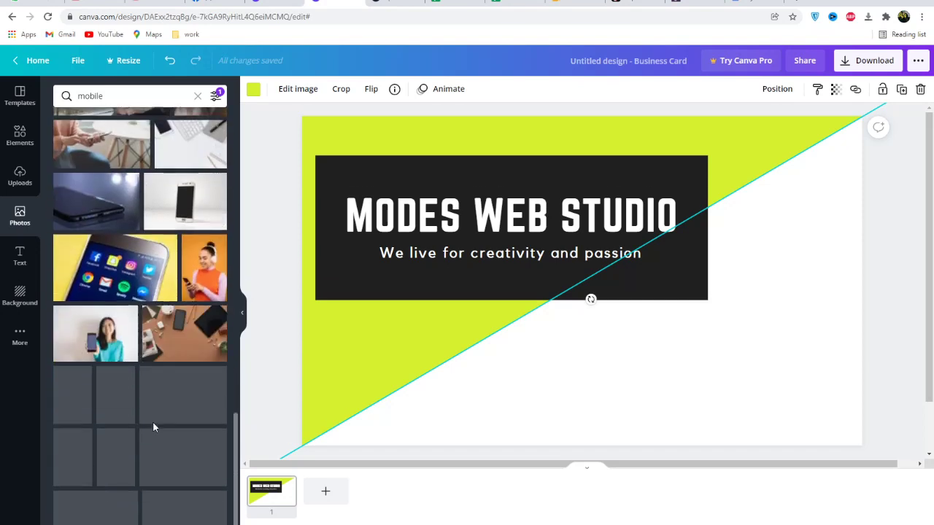
pyautogui.click(139, 281)
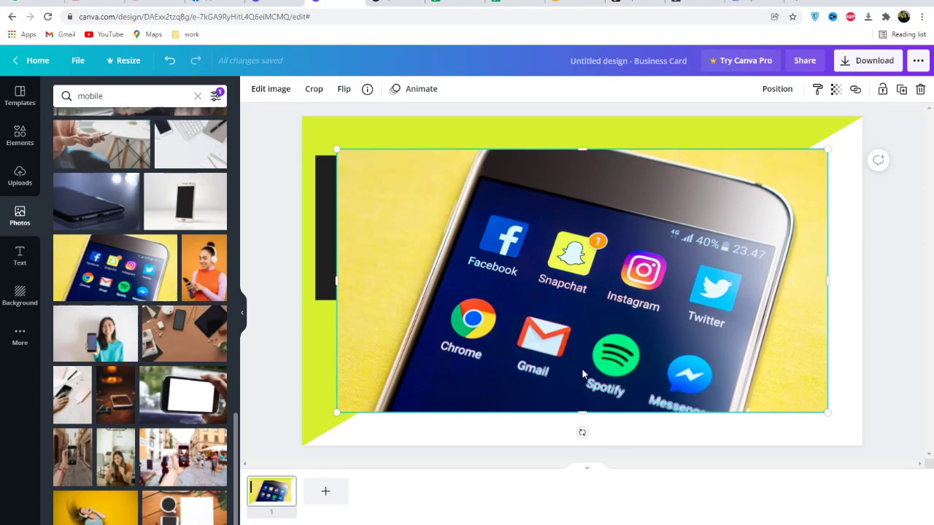
# Align the smartphone photo with the card's lower-left corner and enlarge it to cover the whole card
pyautogui.moveTo(582, 369); pyautogui.dragTo(550, 408)
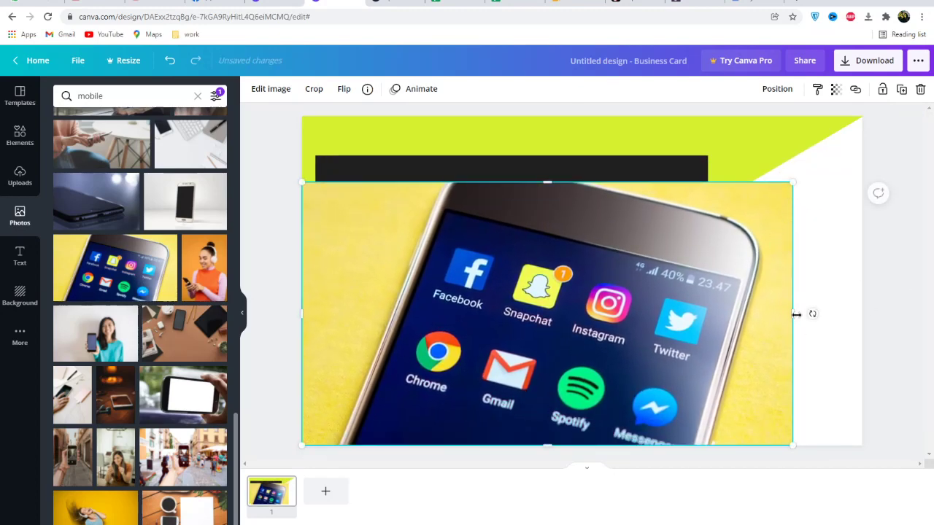
pyautogui.moveTo(795, 313); pyautogui.dragTo(871, 309)
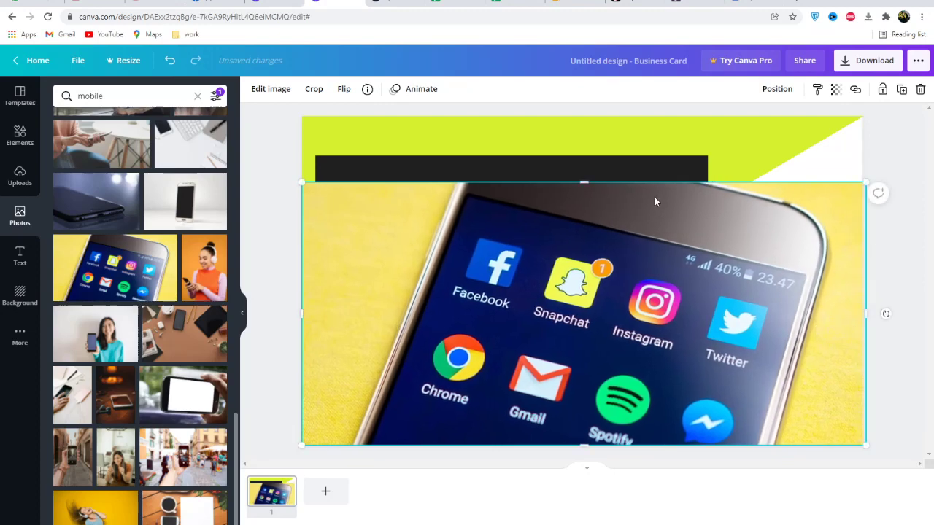
pyautogui.moveTo(588, 182); pyautogui.dragTo(625, 115)
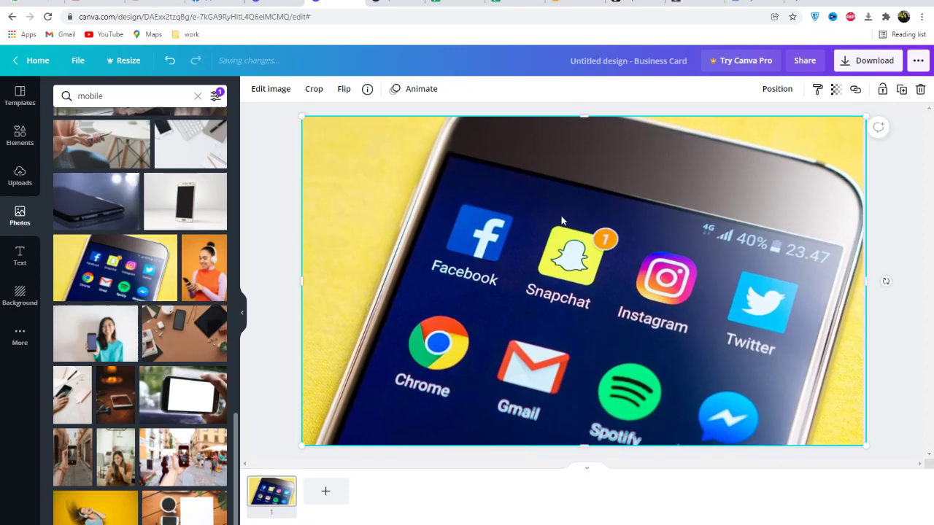
pyautogui.moveTo(567, 214)
pyautogui.mouseDown()
pyautogui.moveTo(620, 221)
pyautogui.moveTo(607, 235)
pyautogui.moveTo(561, 217)
pyautogui.mouseUp()
# Send the smartphone photo to the back, behind the green diagonal shape and the black title box
pyautogui.rightClick(536, 305)
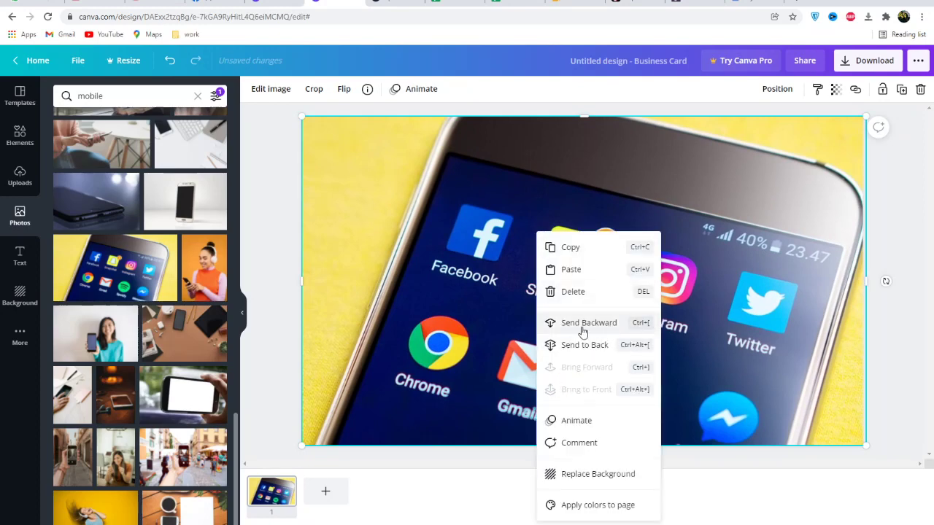
pyautogui.click(595, 351)
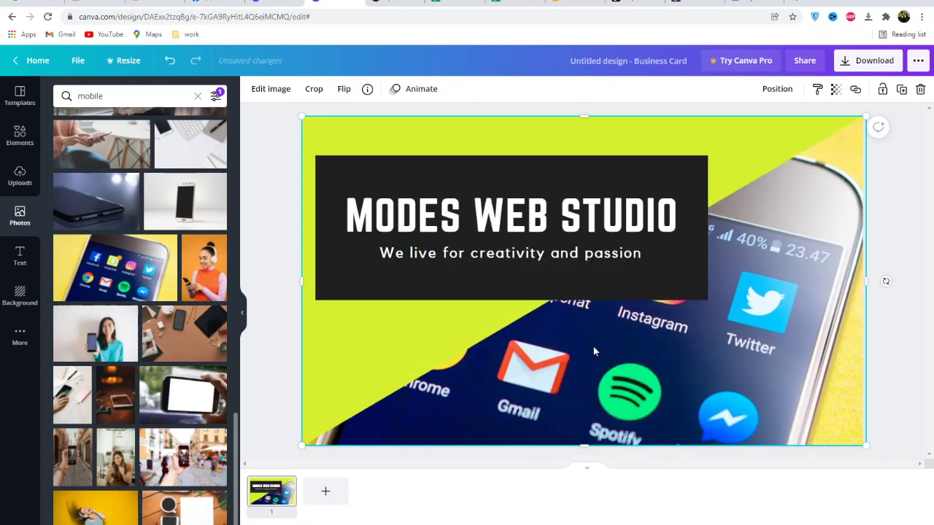
pyautogui.click(902, 318)
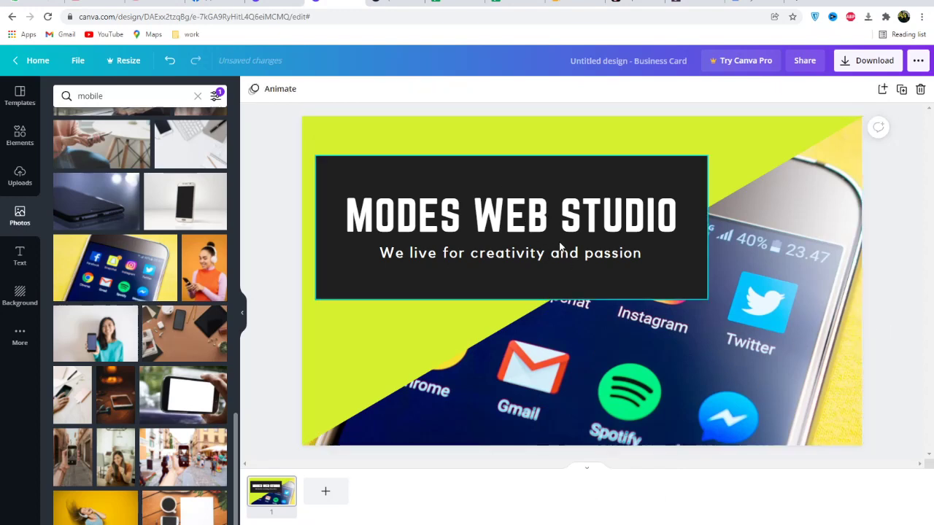
pyautogui.click(743, 155)
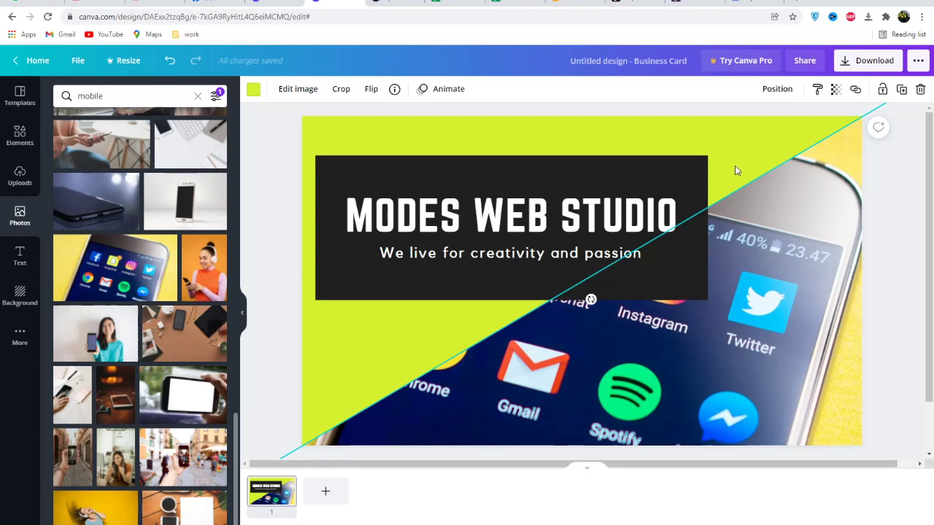
pyautogui.rightClick(739, 141)
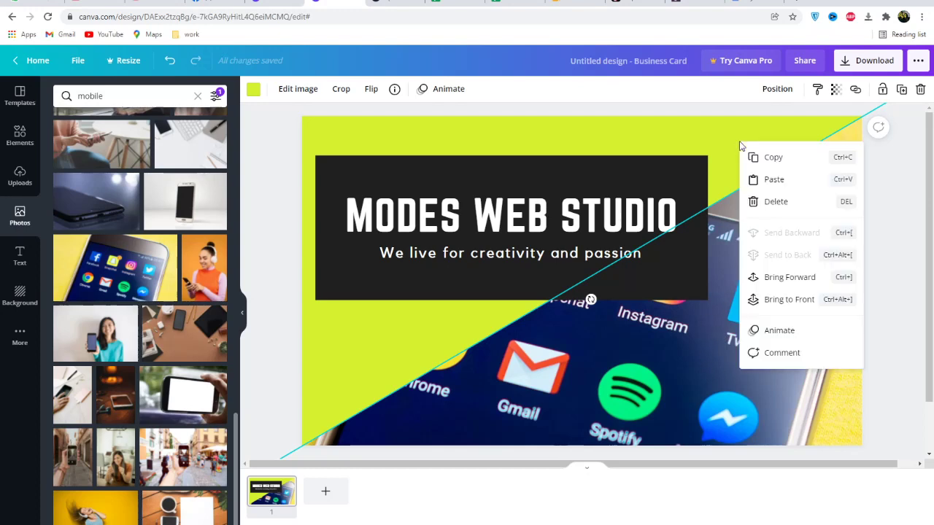
pyautogui.click(741, 140)
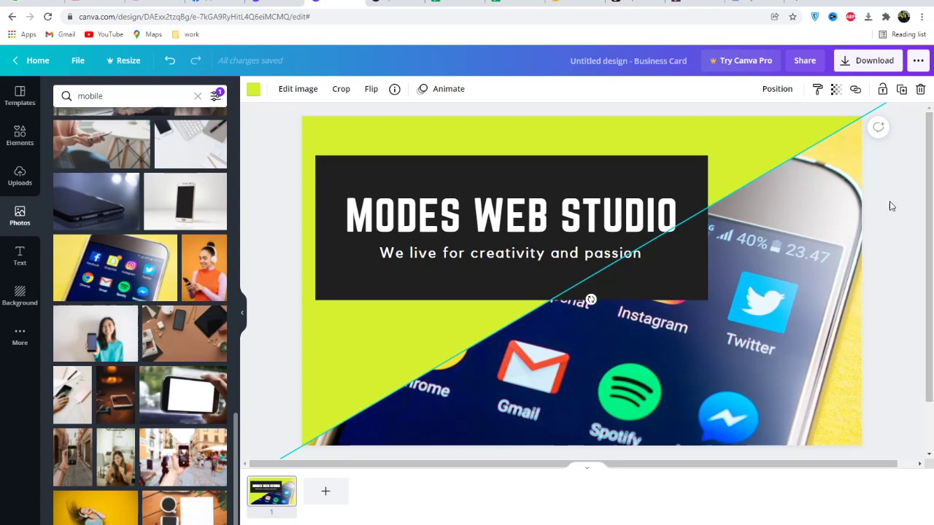
pyautogui.click(885, 258)
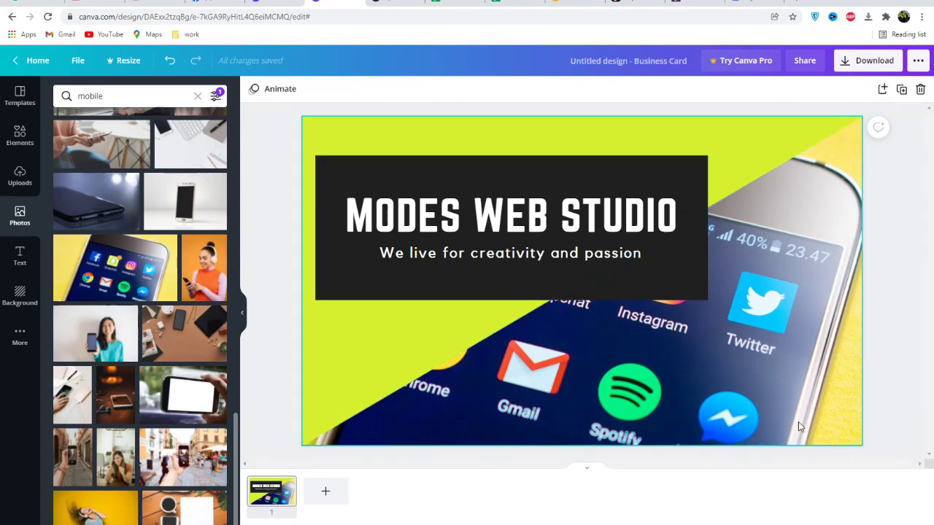
# Bring the green diagonal shape to the front of the card, above the black title box
pyautogui.click(738, 141)
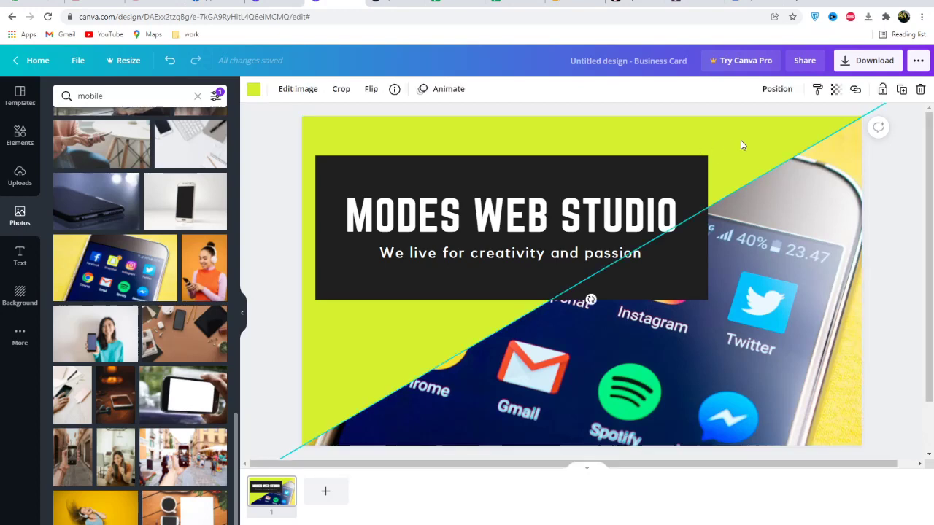
pyautogui.rightClick(740, 140)
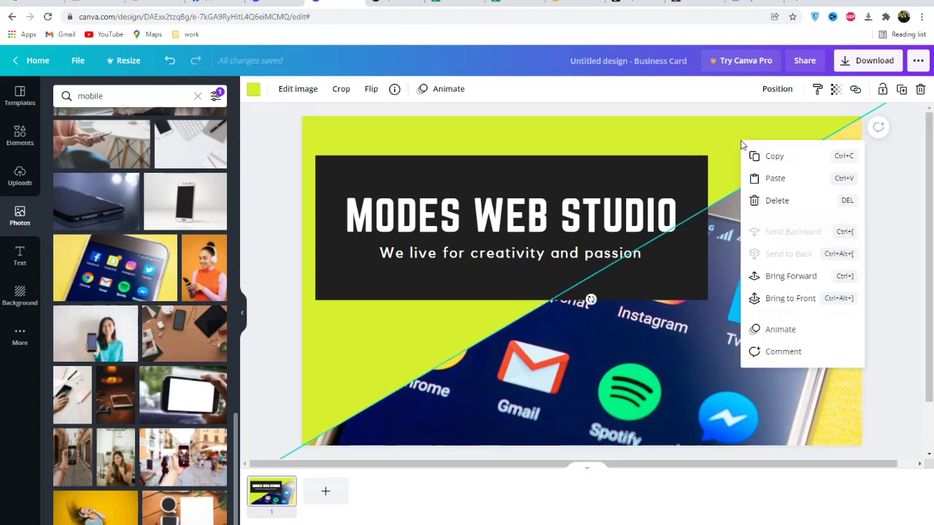
pyautogui.click(815, 305)
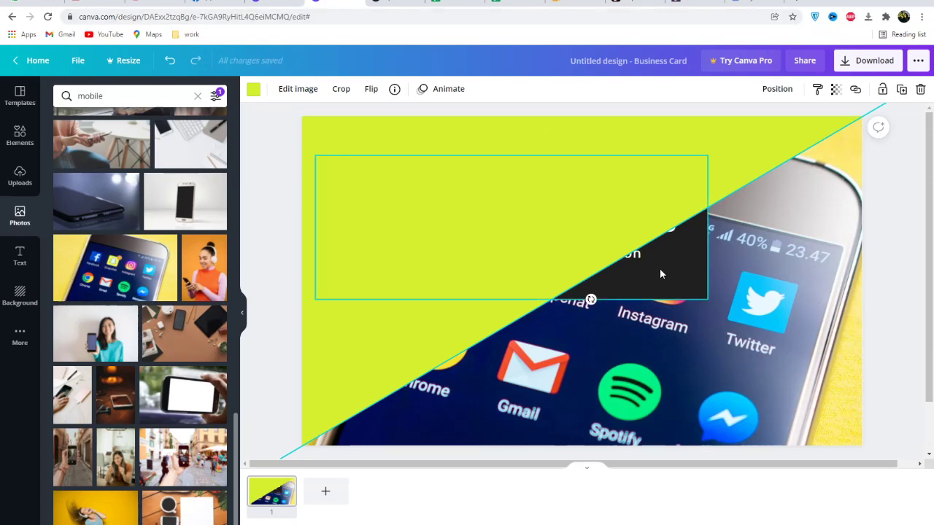
pyautogui.click(771, 307)
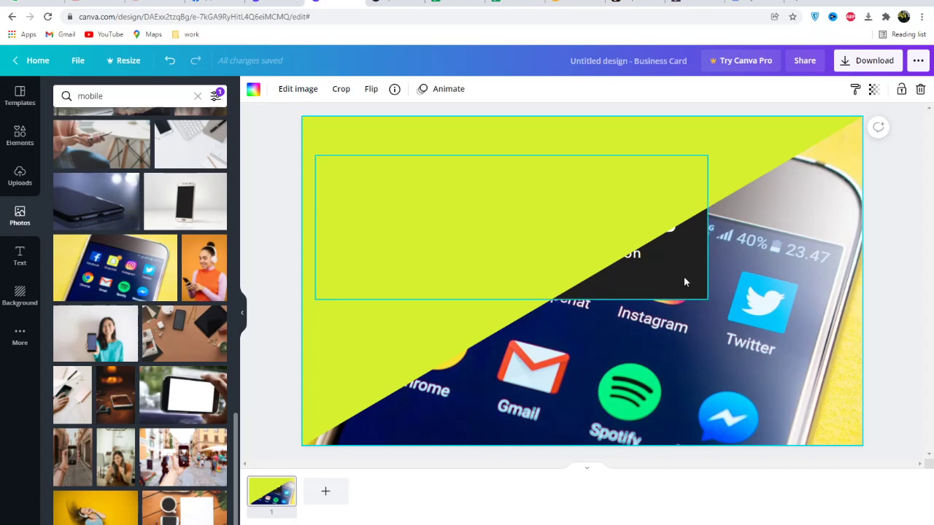
# Send the green diagonal shape one layer backward, behind the black title box
pyautogui.click(734, 152)
pyautogui.rightClick(607, 162)
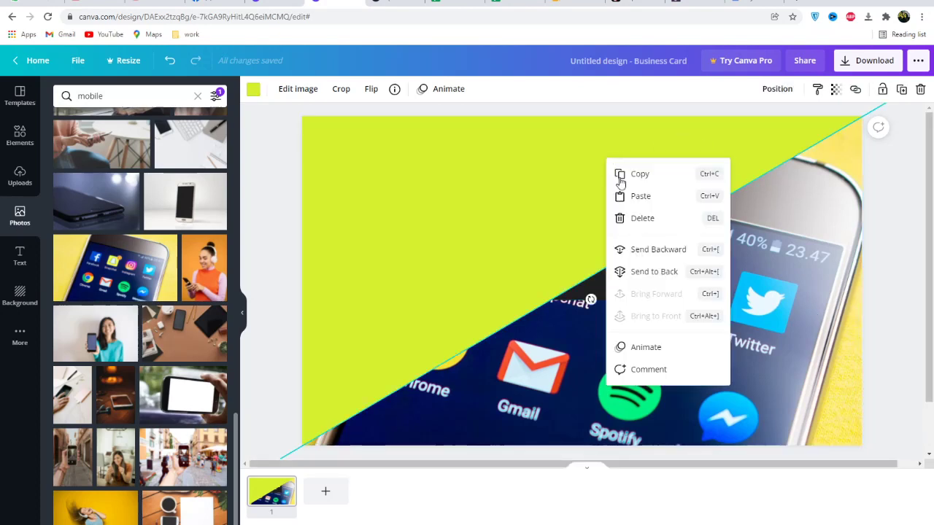
pyautogui.click(665, 252)
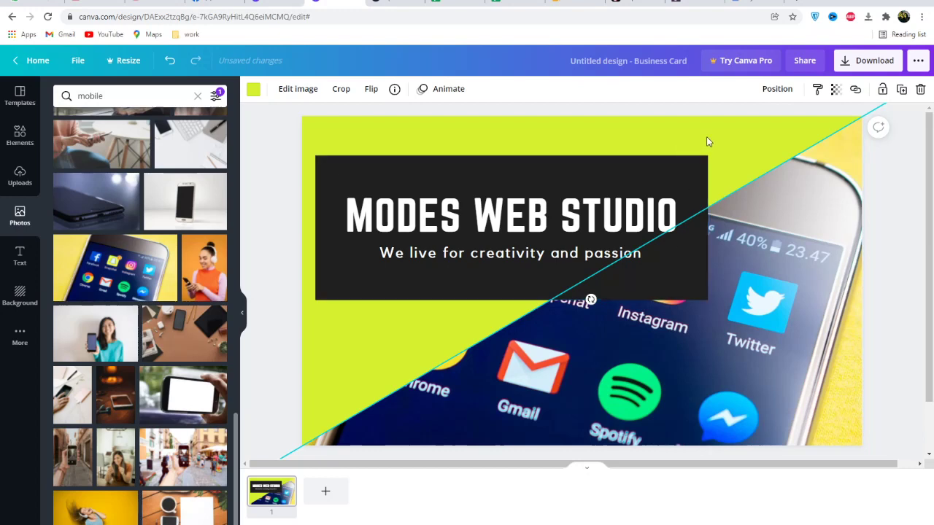
pyautogui.click(682, 272)
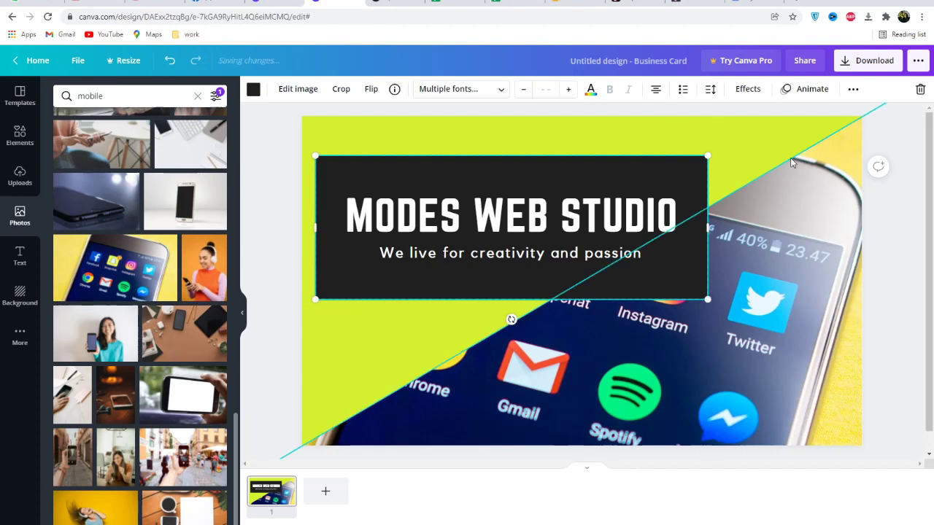
pyautogui.click(785, 296)
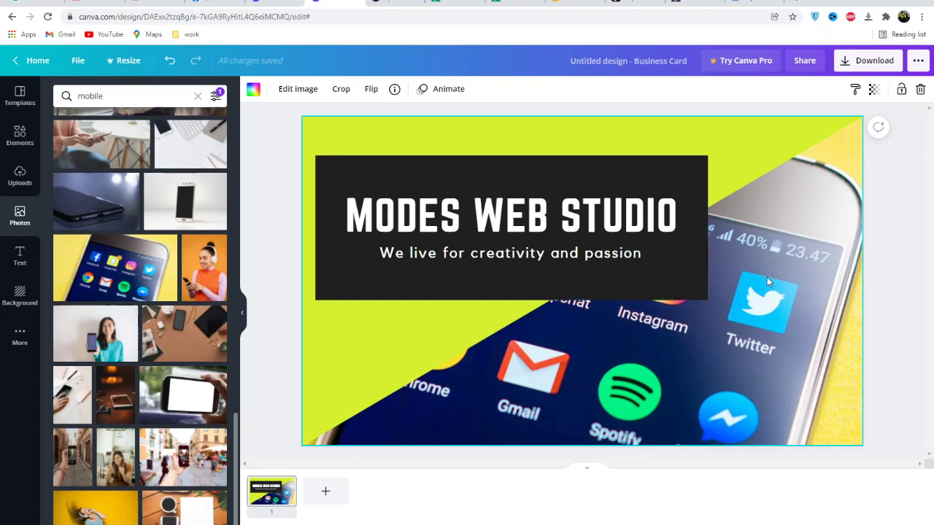
# Send the black title box to the back, behind the green diagonal shape
pyautogui.rightClick(671, 273)
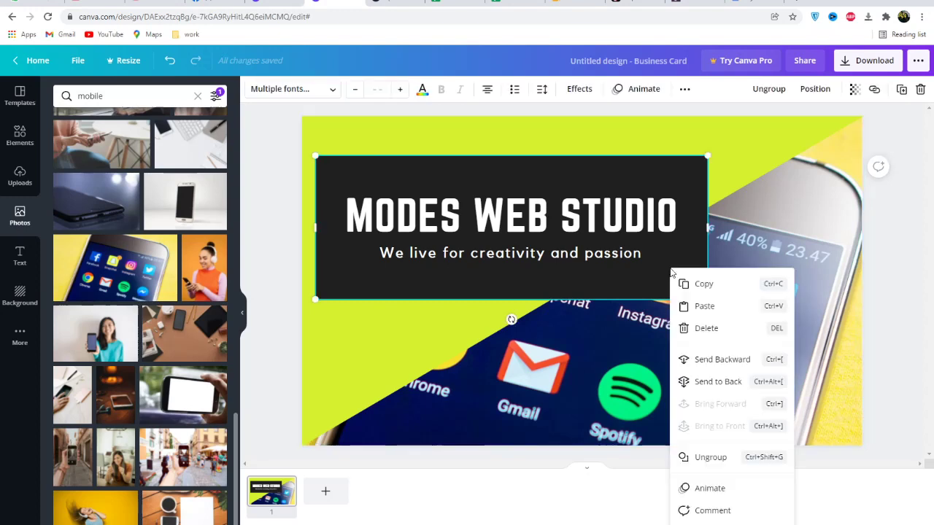
pyautogui.click(739, 383)
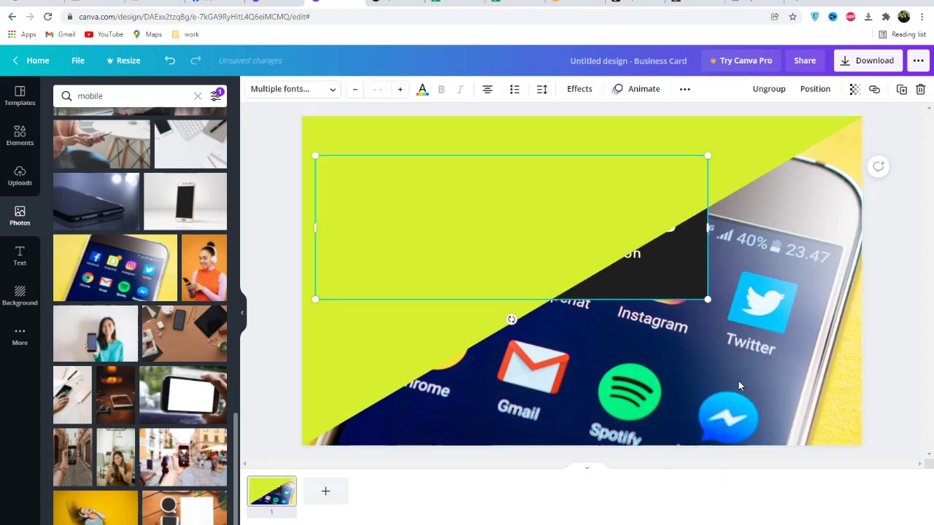
pyautogui.rightClick(657, 273)
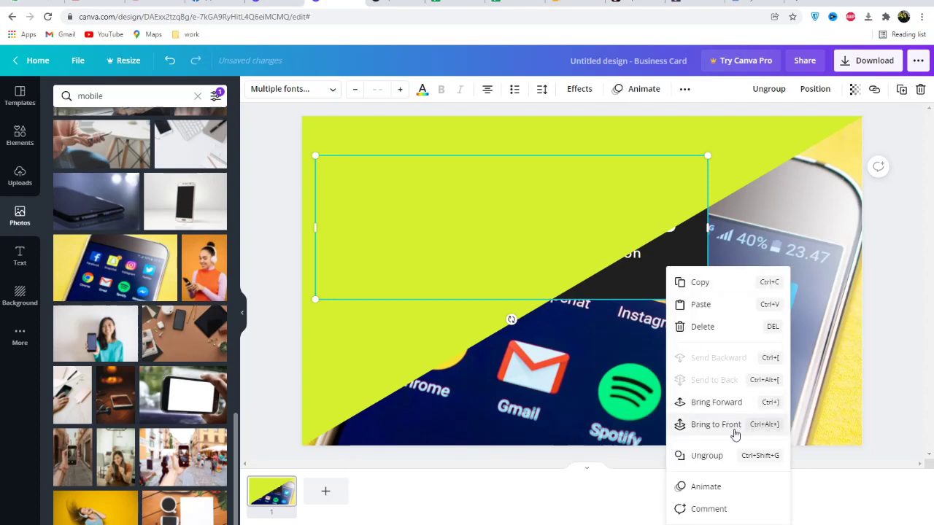
pyautogui.click(575, 333)
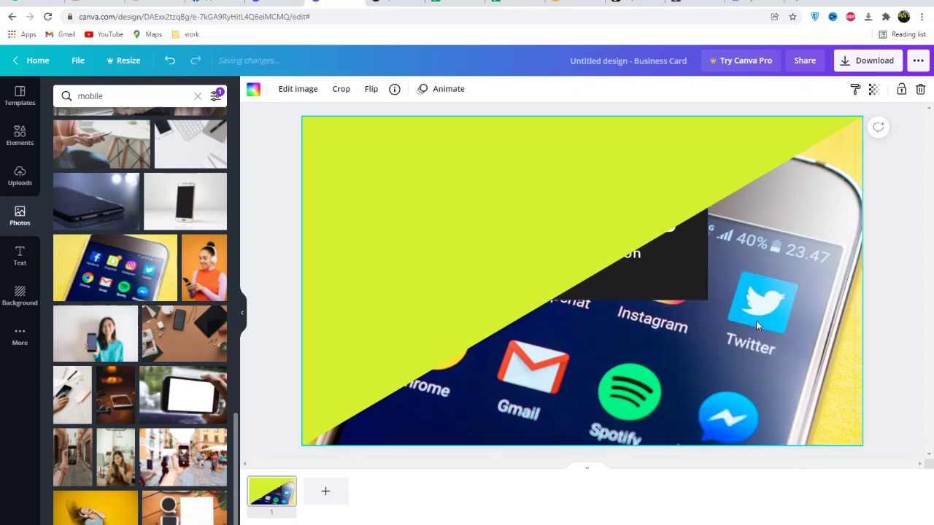
# Examine which arrangement options are available for the smartphone background photo
pyautogui.rightClick(718, 311)
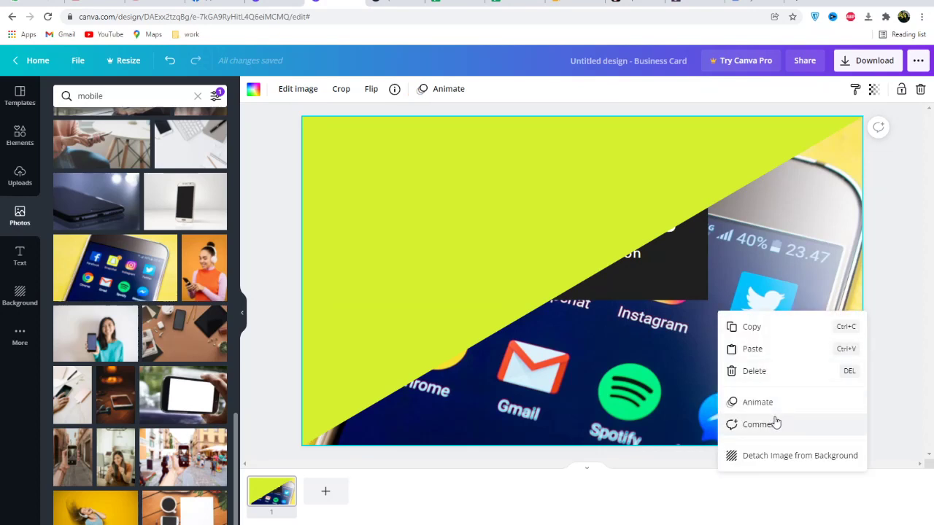
pyautogui.rightClick(605, 329)
pyautogui.click(829, 324)
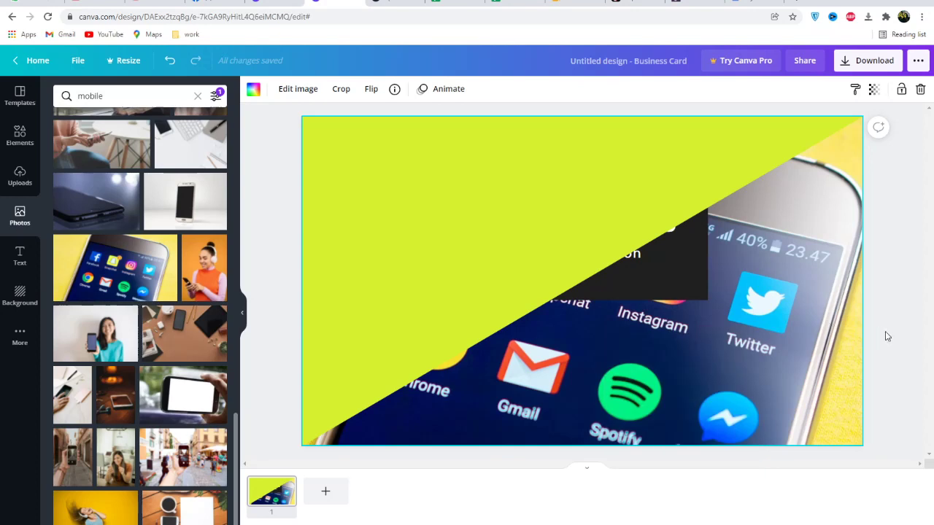
pyautogui.click(885, 332)
pyautogui.click(796, 346)
pyautogui.rightClick(715, 336)
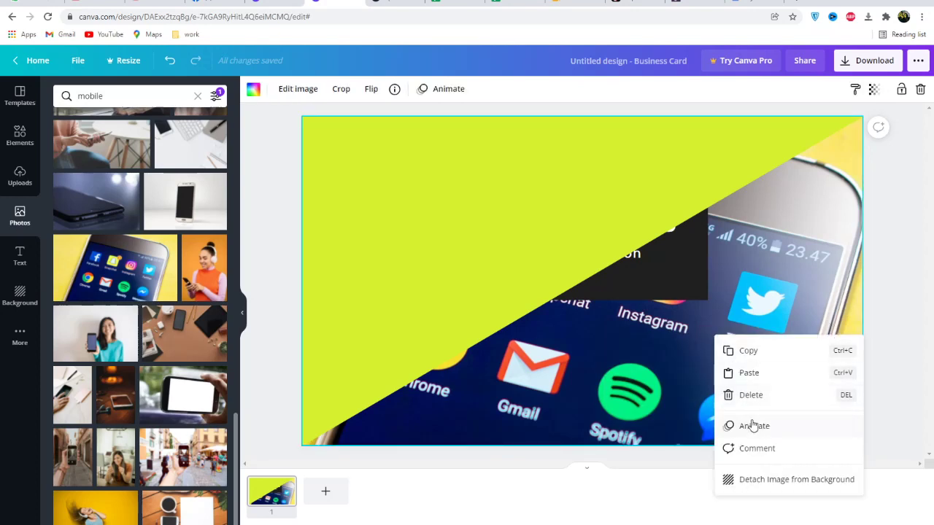
pyautogui.rightClick(580, 337)
pyautogui.click(679, 292)
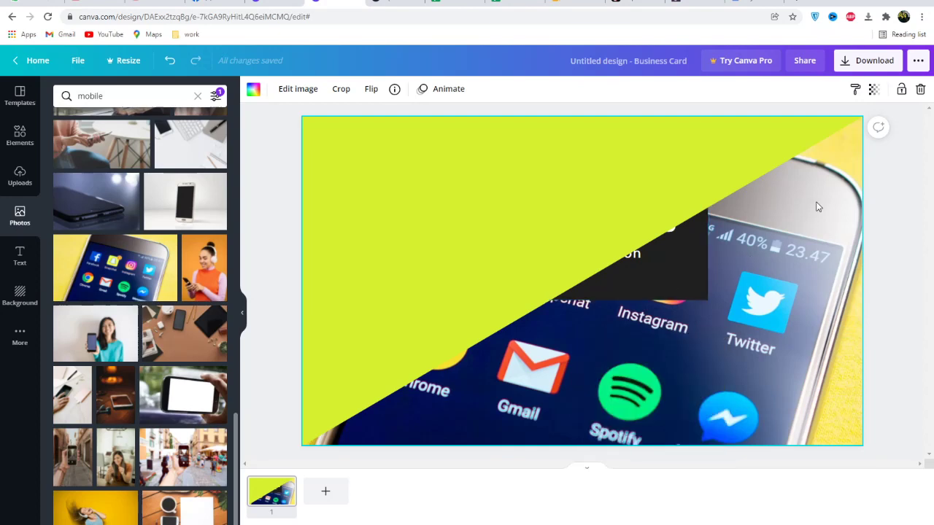
pyautogui.doubleClick(784, 267)
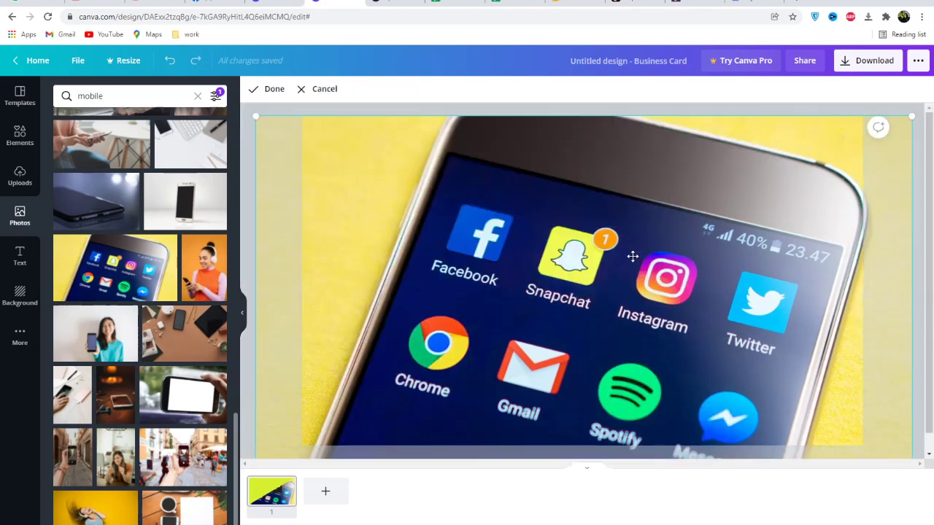
pyautogui.rightClick(634, 260)
pyautogui.click(534, 321)
pyautogui.click(311, 89)
# Try removing the green diagonal shape from the card, and undo the deletion
pyautogui.click(678, 170)
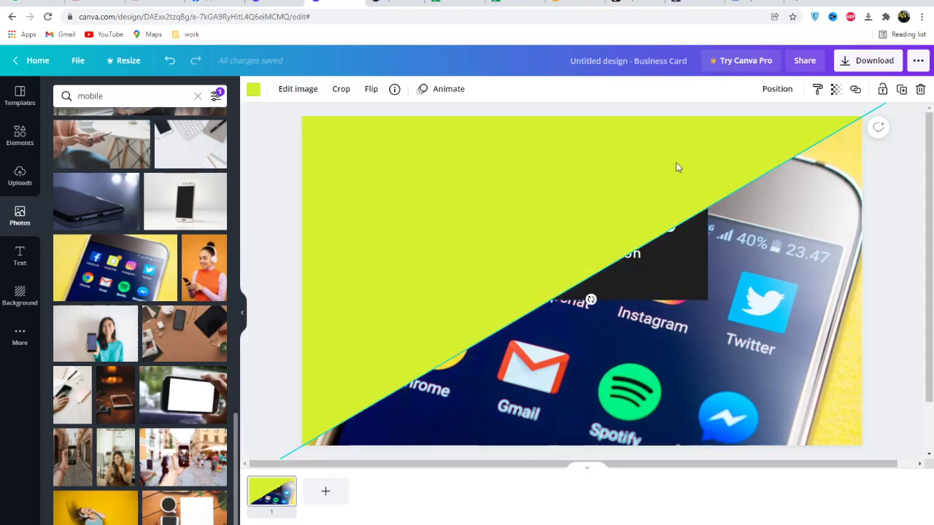
pyautogui.press('Delete')
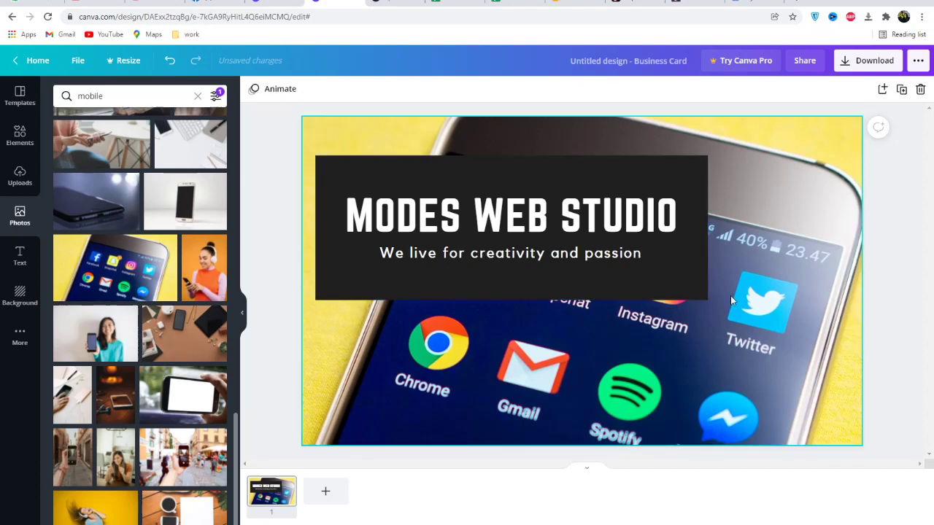
pyautogui.hotkey('ctrl', 'z')
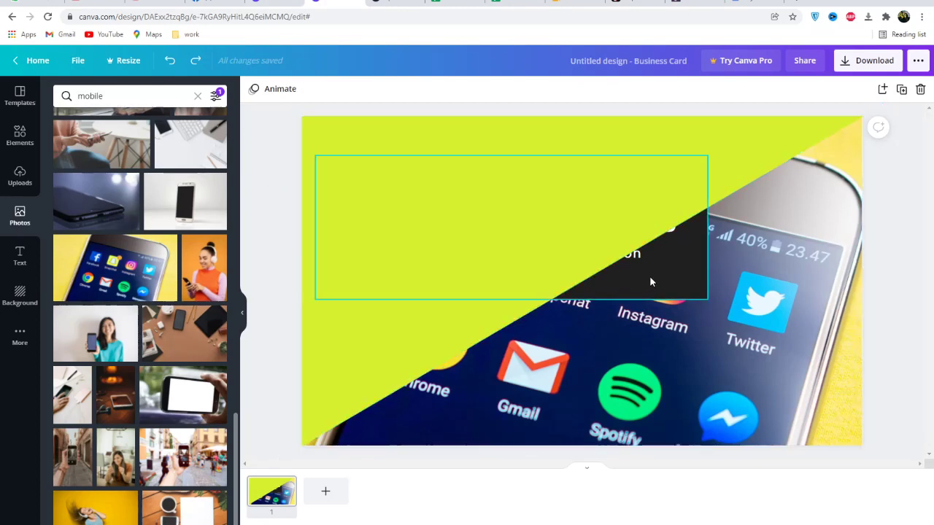
# Send the green diagonal shape backward so the MODES WEB STUDIO title box sits above it
pyautogui.click(518, 255)
pyautogui.rightClick(517, 254)
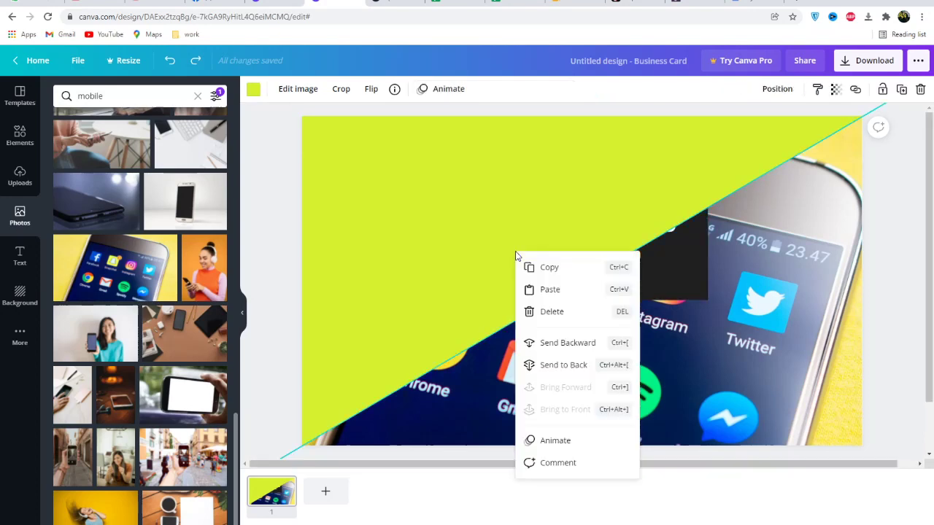
pyautogui.click(581, 343)
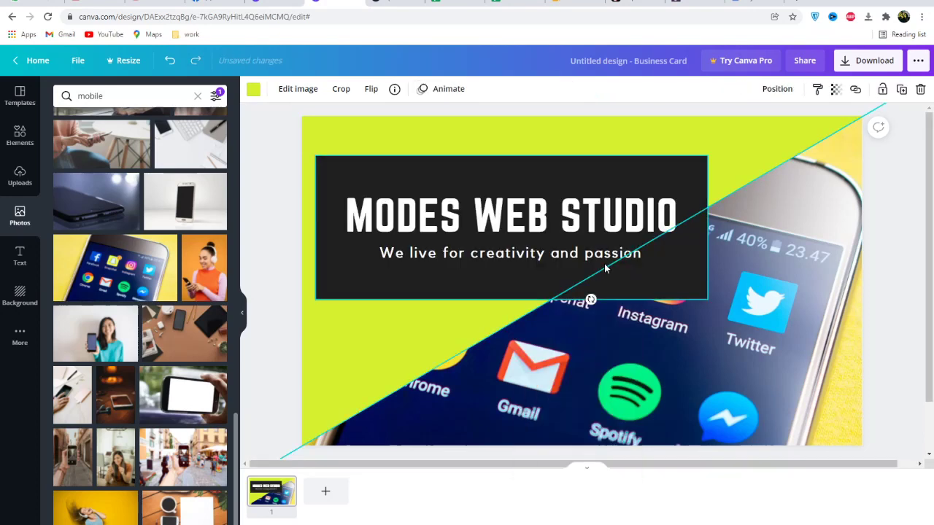
# Shrink the black title box and place it in the card's upper-left corner
pyautogui.click(653, 279)
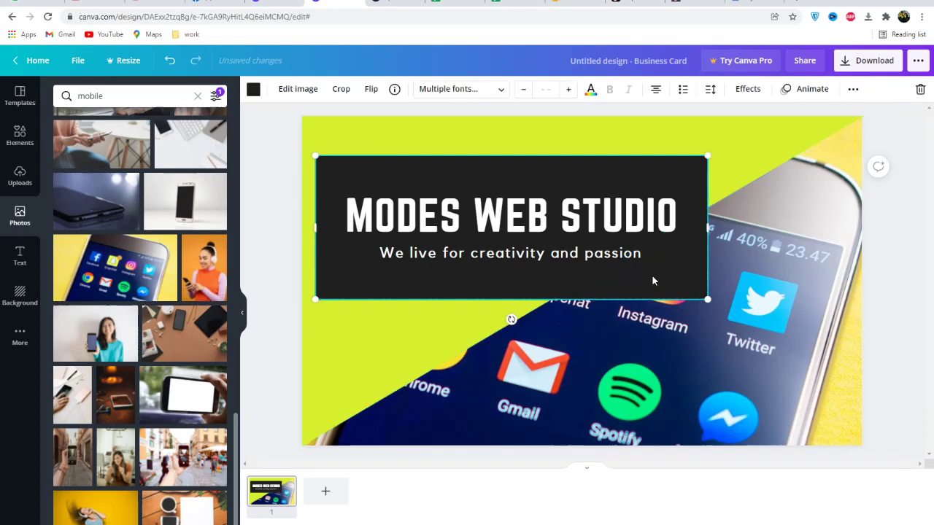
pyautogui.moveTo(708, 299); pyautogui.dragTo(645, 270)
pyautogui.moveTo(549, 222); pyautogui.dragTo(544, 203)
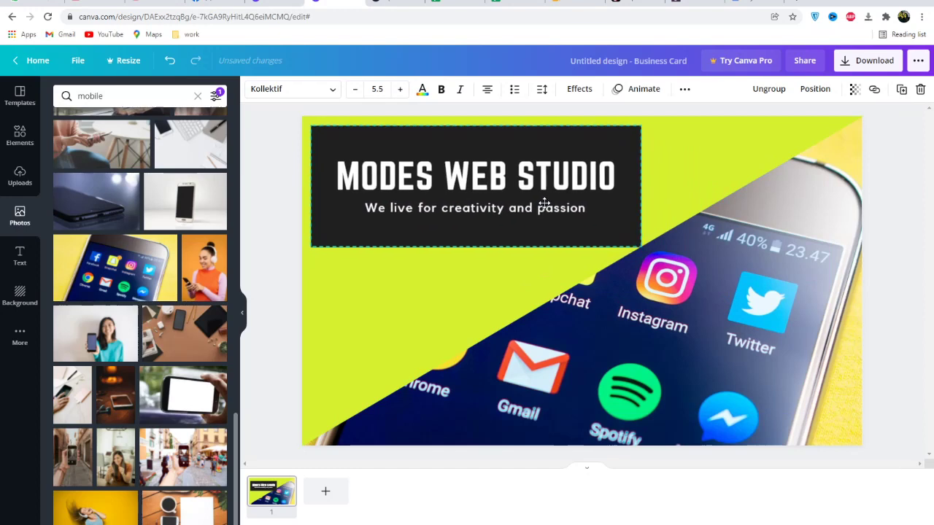
pyautogui.click(863, 353)
pyautogui.click(549, 281)
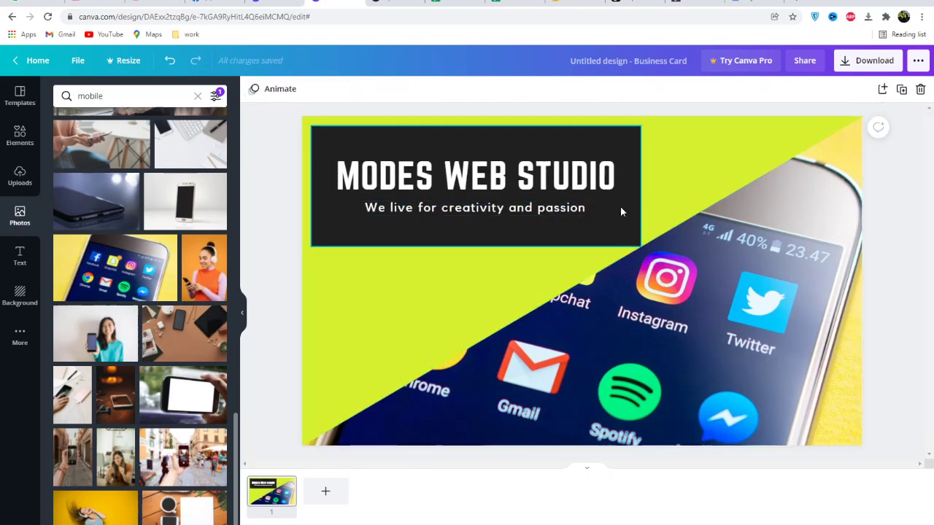
pyautogui.click(739, 356)
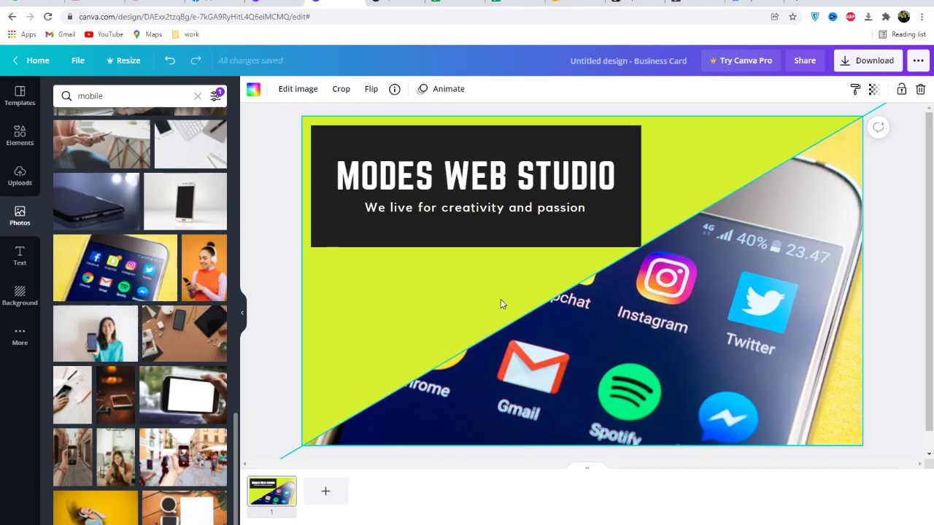
# Move the green diagonal shape to cover the card's lower-right half, with its edge along the card's diagonal
pyautogui.click(454, 288)
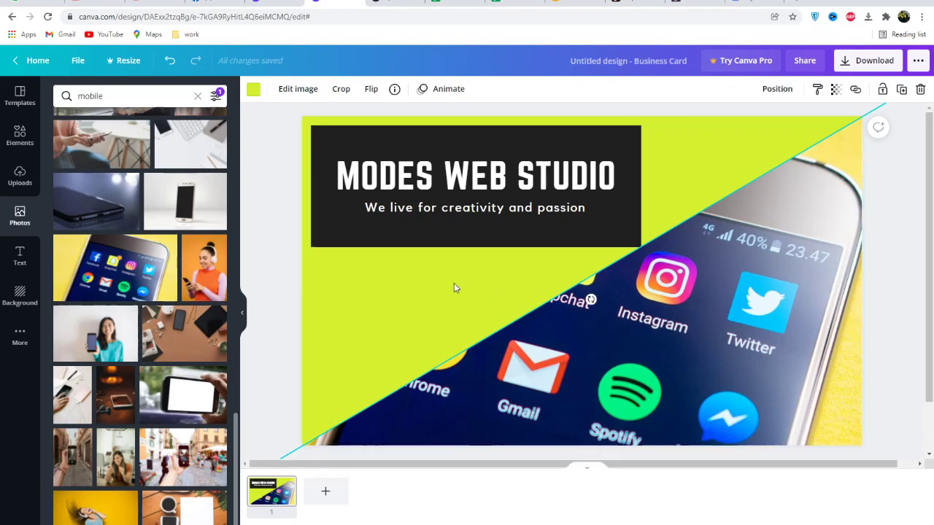
pyautogui.moveTo(454, 287); pyautogui.dragTo(692, 524)
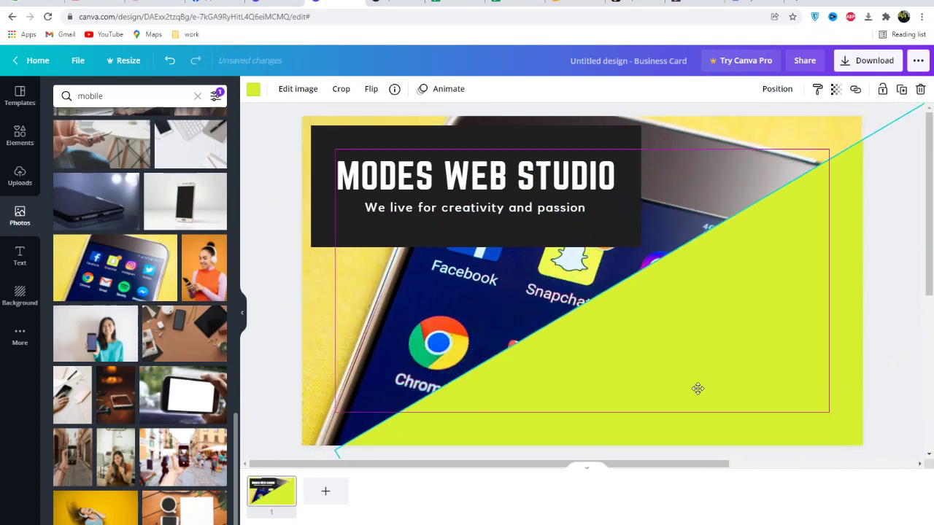
pyautogui.moveTo(694, 382); pyautogui.dragTo(645, 385)
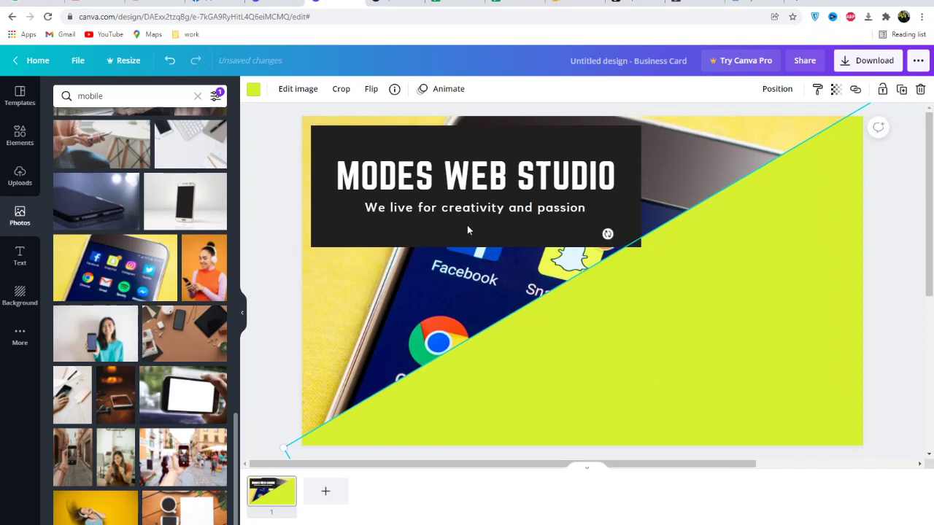
# Move the black title box to the card's lower-right area, over the green diagonal shape
pyautogui.click(462, 189)
pyautogui.moveTo(462, 190); pyautogui.dragTo(662, 329)
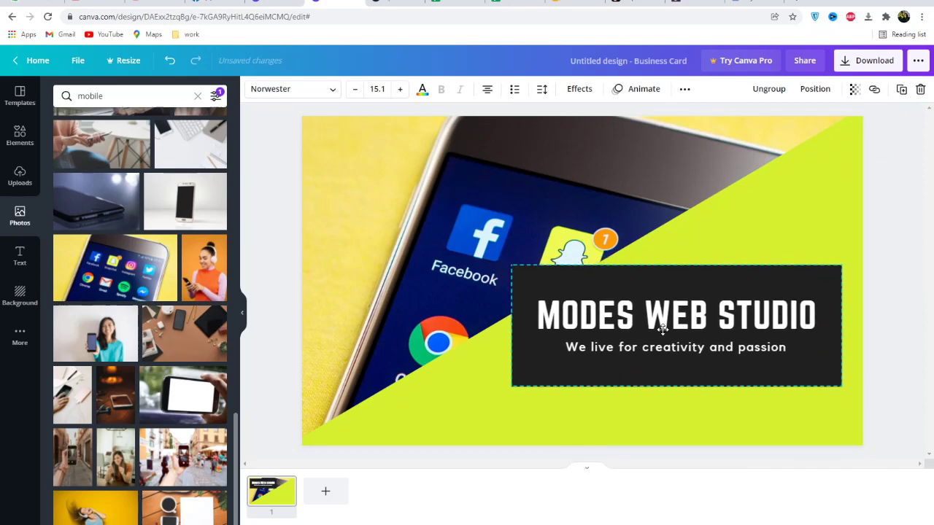
pyautogui.click(398, 190)
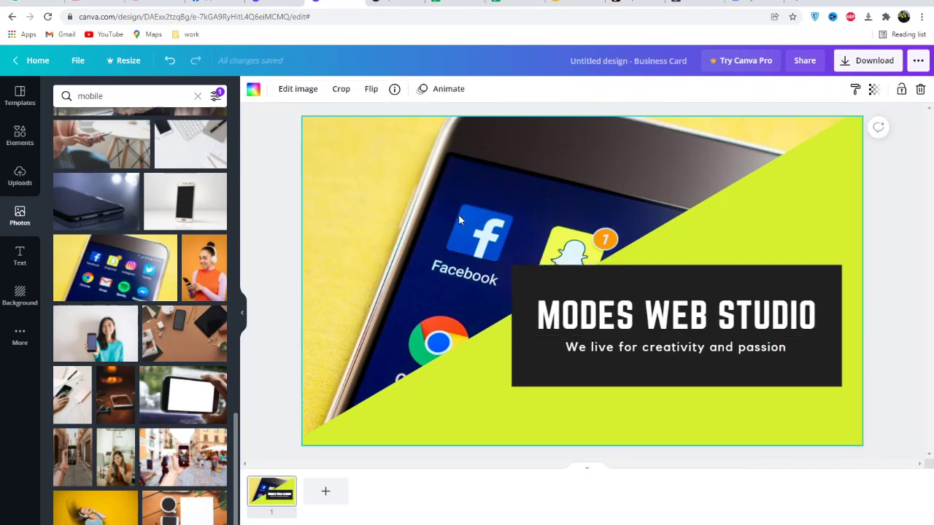
pyautogui.rightClick(458, 214)
pyautogui.click(429, 236)
# Try bringing the green diagonal shape forward above the title box, and undo that layer change
pyautogui.click(763, 240)
pyautogui.rightClick(769, 238)
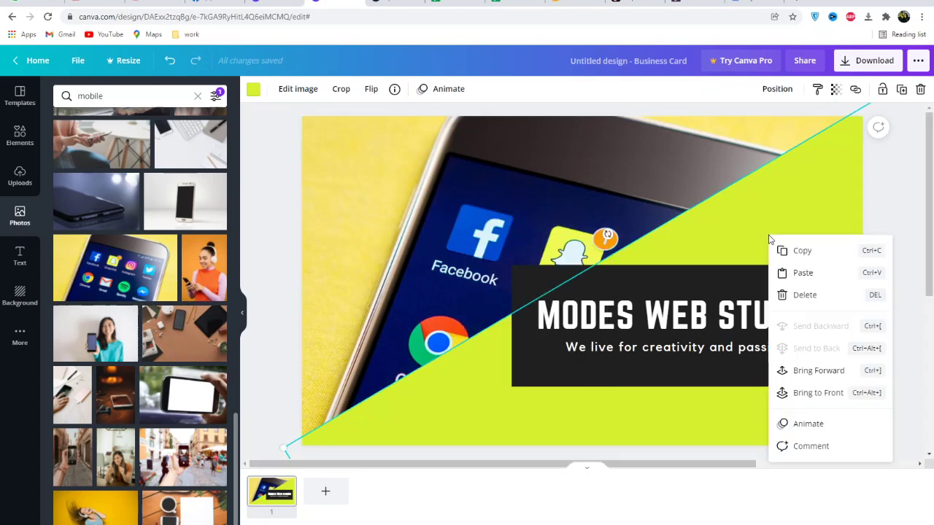
pyautogui.click(830, 370)
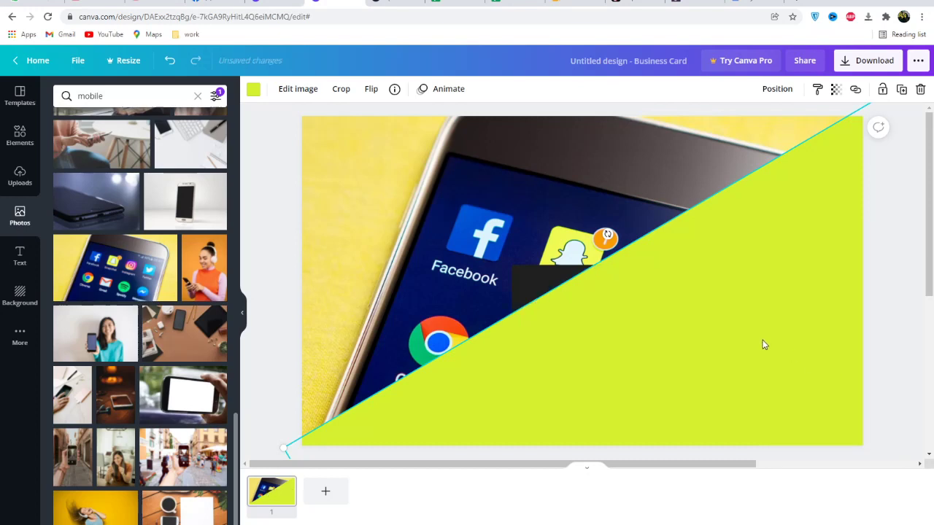
pyautogui.hotkey('ctrl', 'z')
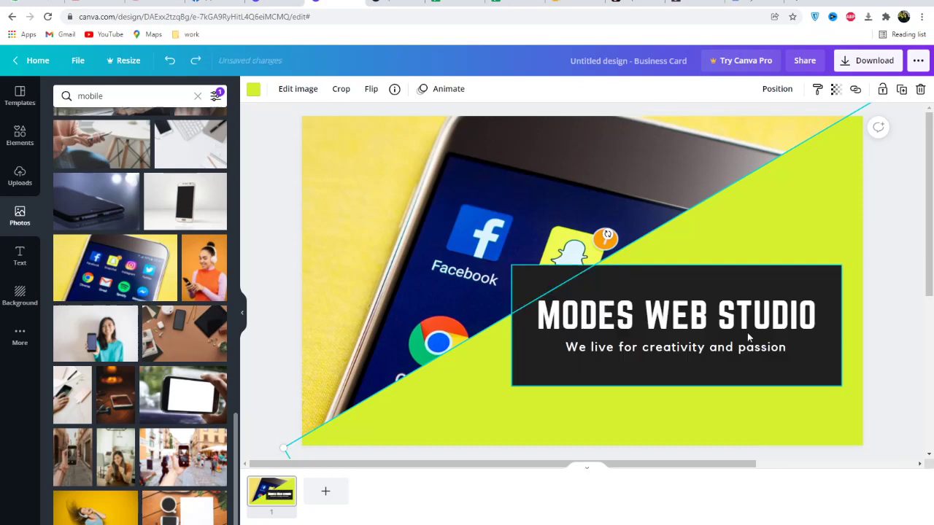
# Examine the layer and background options available for the smartphone photo
pyautogui.click(616, 164)
pyautogui.rightClick(617, 167)
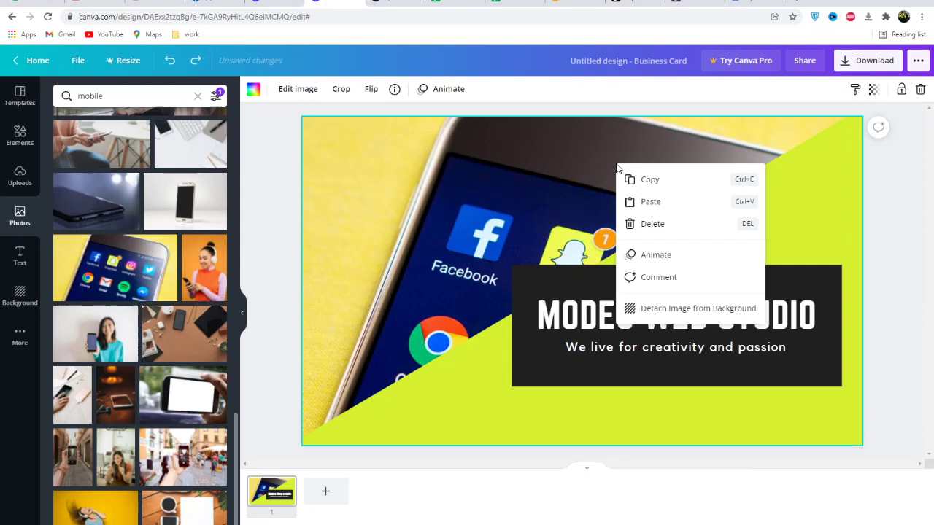
pyautogui.click(408, 191)
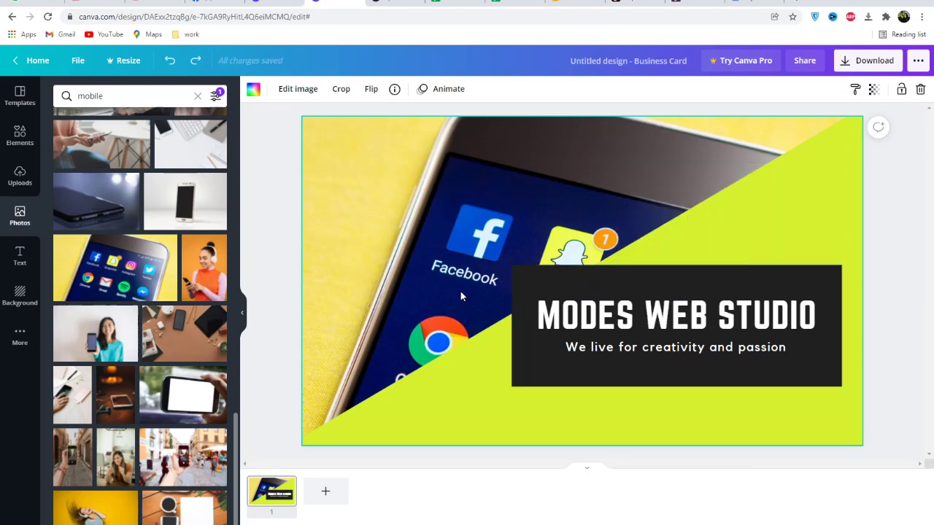
pyautogui.click(555, 524)
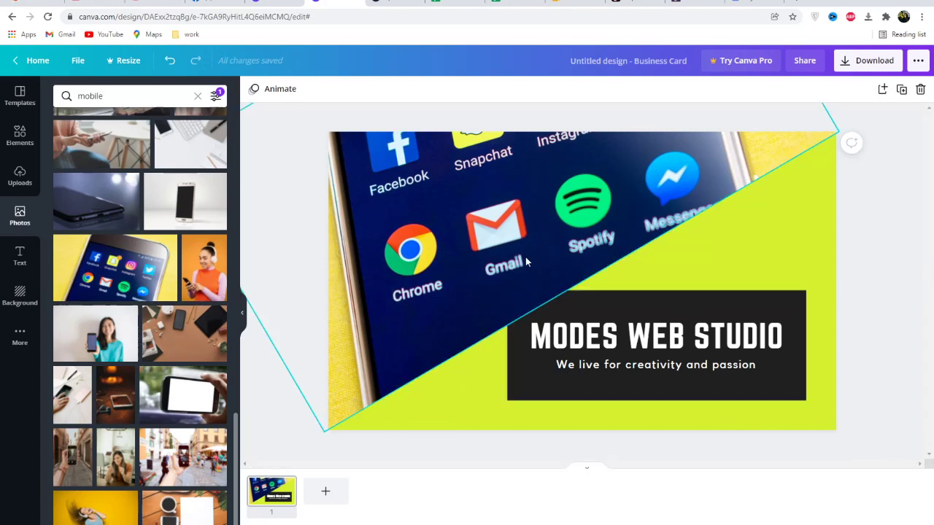
pyautogui.rightClick(486, 224)
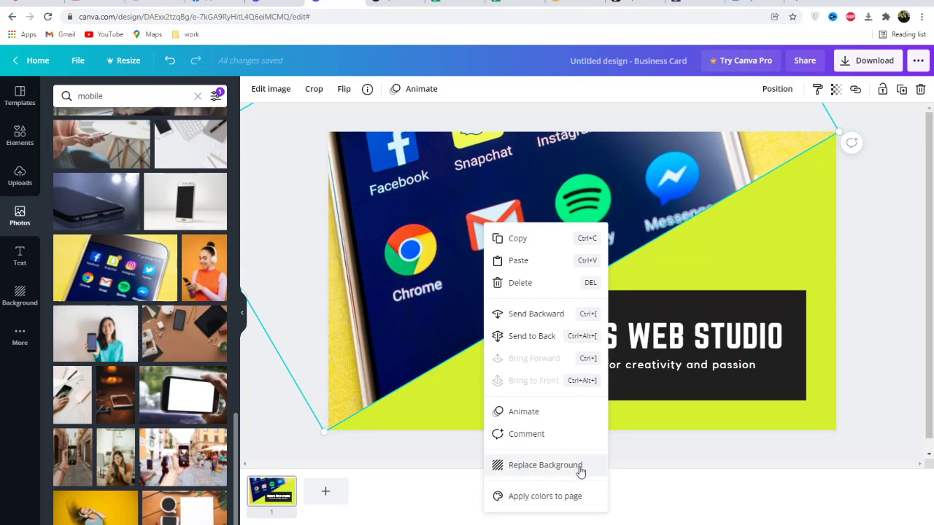
pyautogui.click(754, 214)
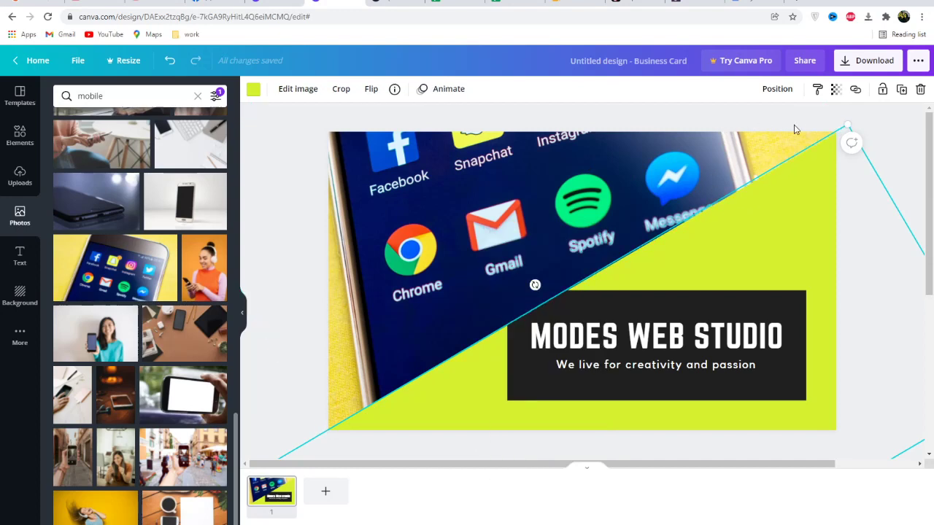
# Delete the tagline below the title in the black box and select the whole title text
pyautogui.click(905, 164)
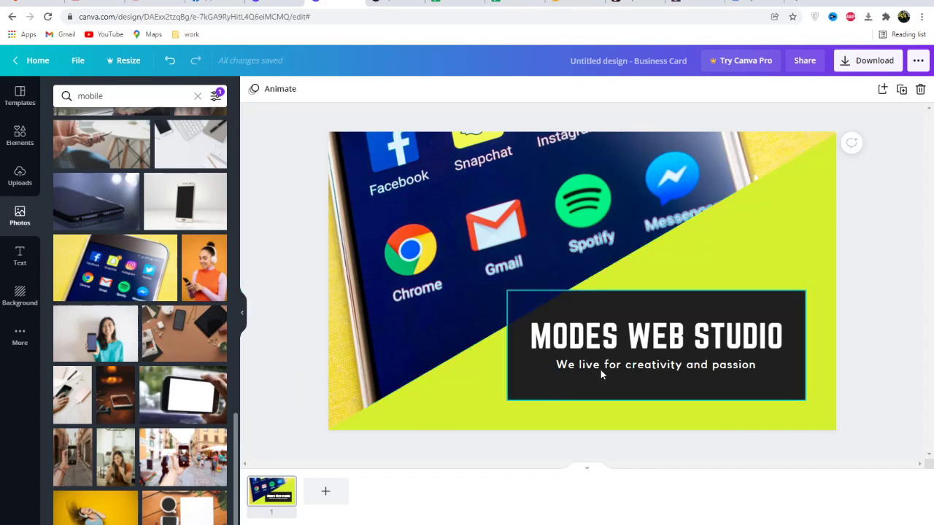
pyautogui.doubleClick(651, 349)
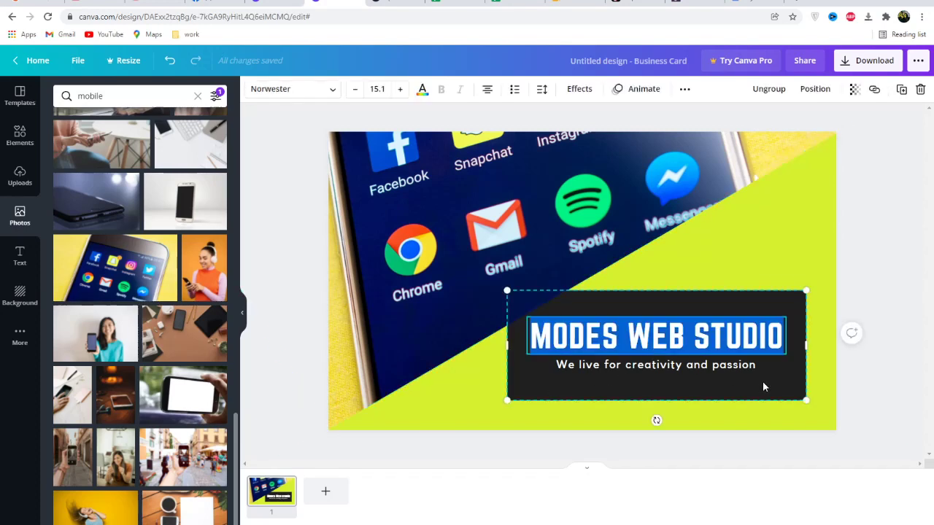
pyautogui.click(746, 371)
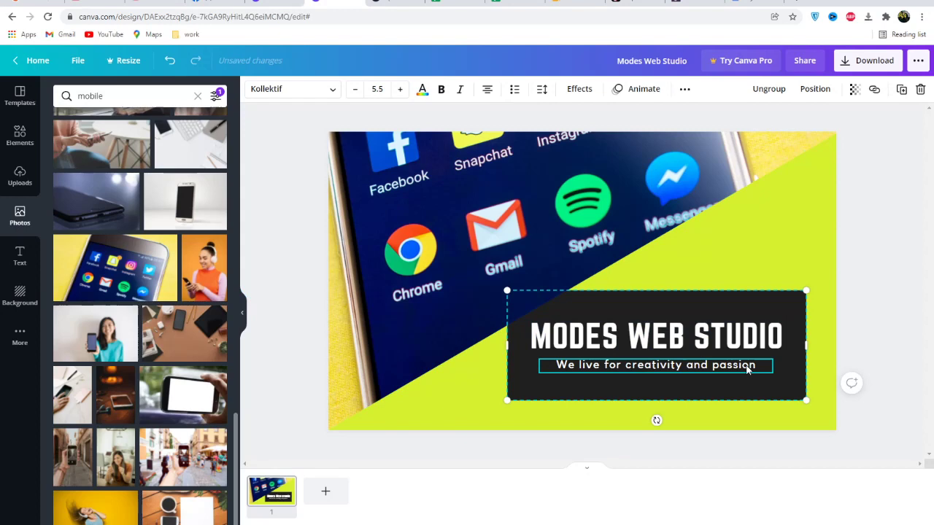
pyautogui.press('Delete')
pyautogui.click(721, 346)
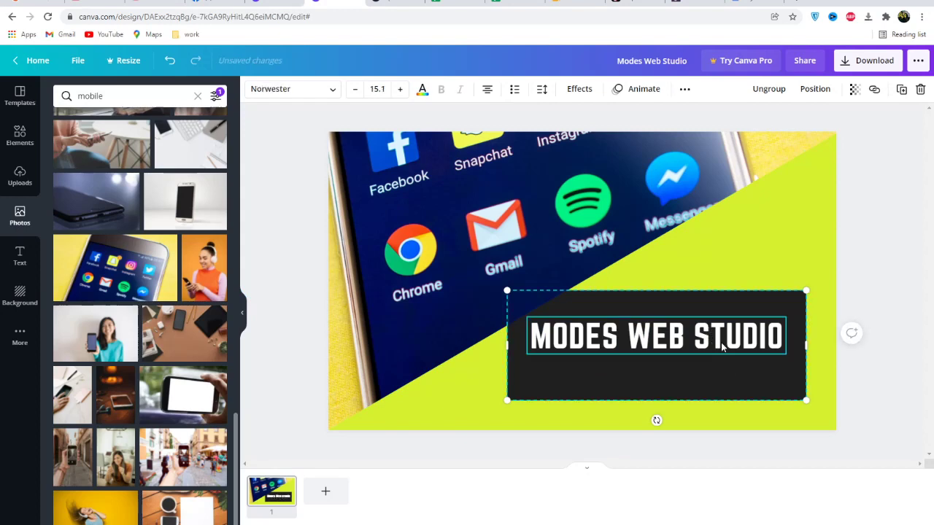
pyautogui.click(722, 348)
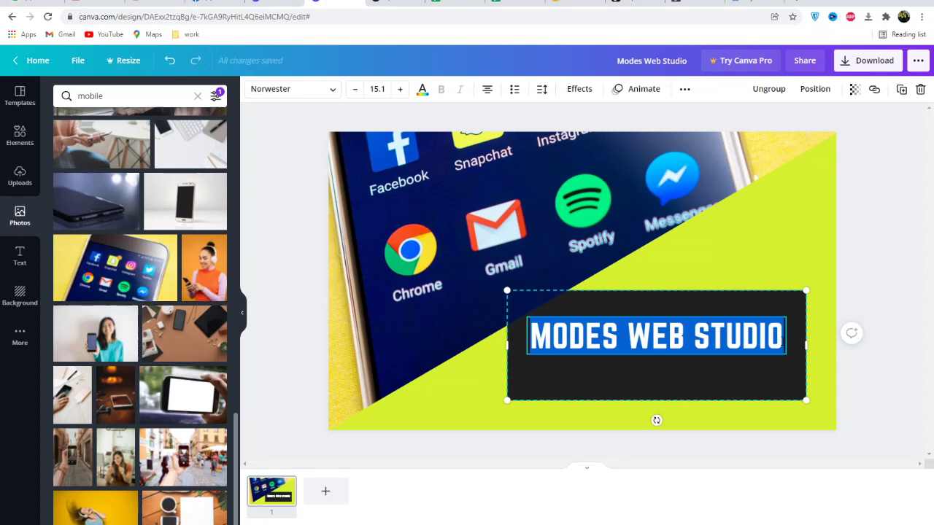
pyautogui.write('J')
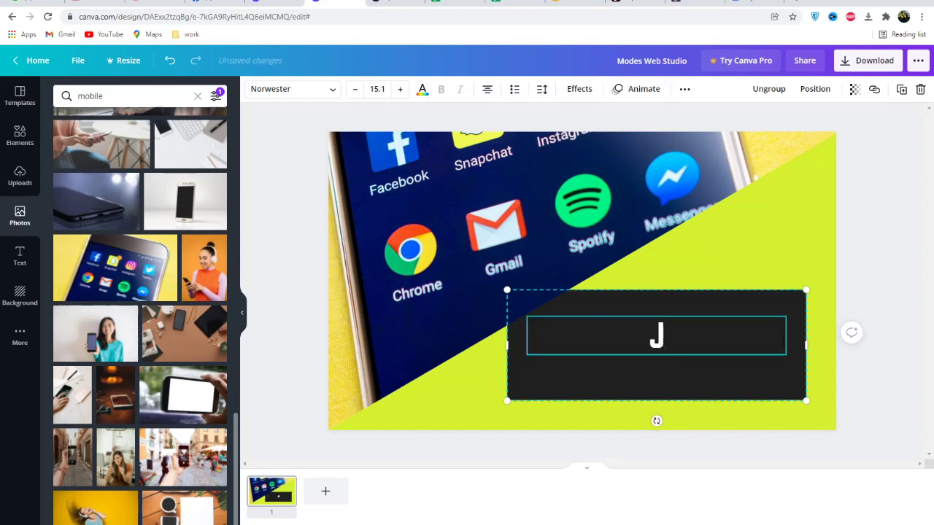
pyautogui.write('UTT M')
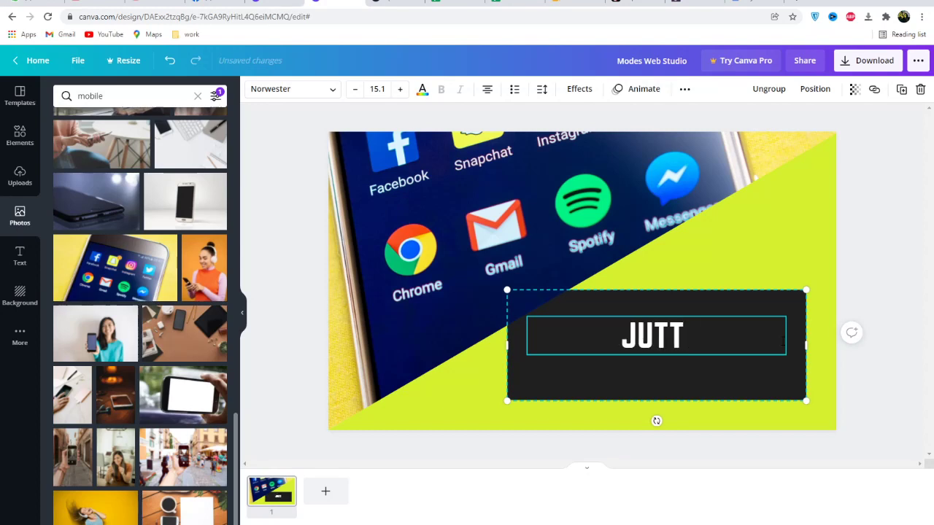
pyautogui.press('BackSpace')
pyautogui.press('BackSpace')
pyautogui.press('BackSpace')
pyautogui.press('BackSpace')
pyautogui.press('BackSpace')
pyautogui.press('BackSpace')
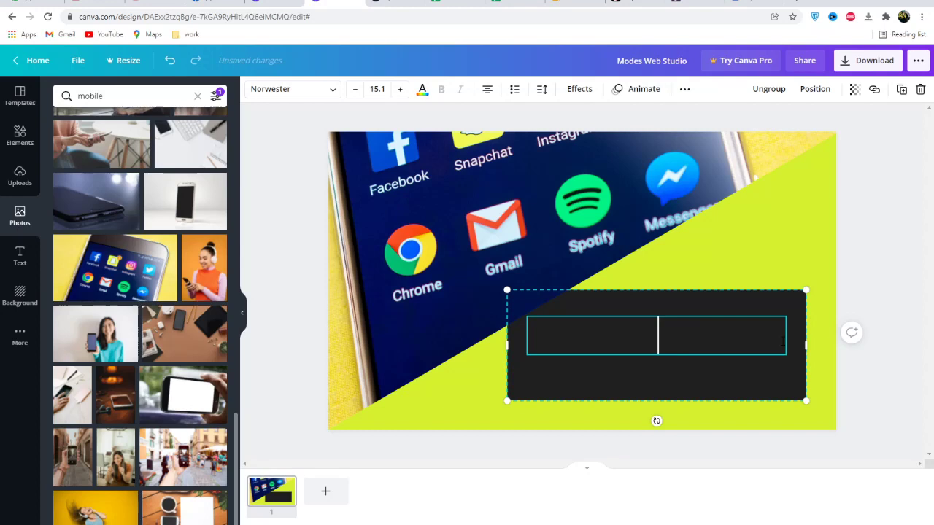
# Enter "FTV MOBILE SENTER" as the card title in the black box
pyautogui.write('FTV')
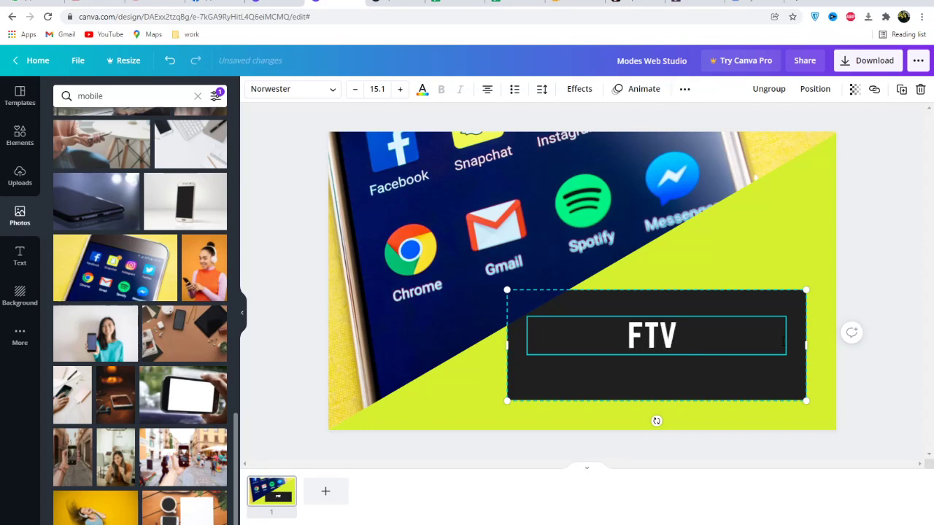
pyautogui.write(' M')
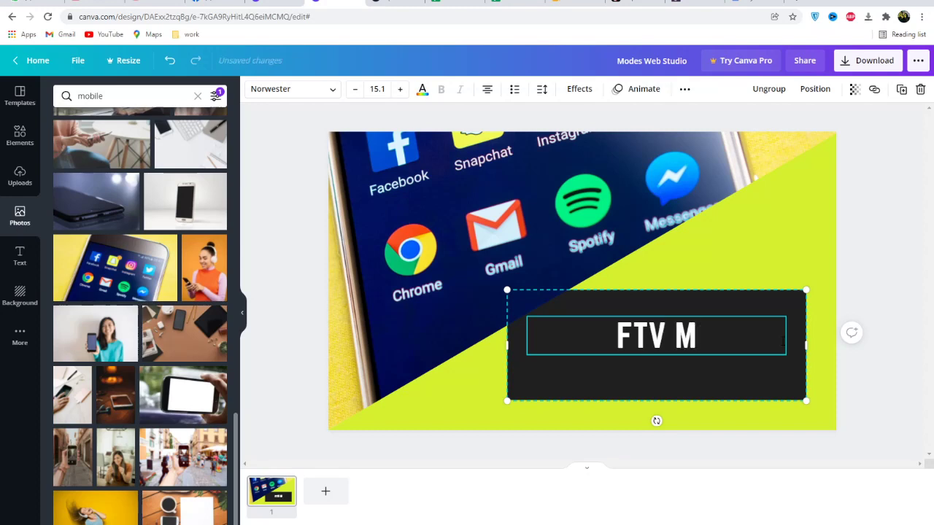
pyautogui.write('OBIL')
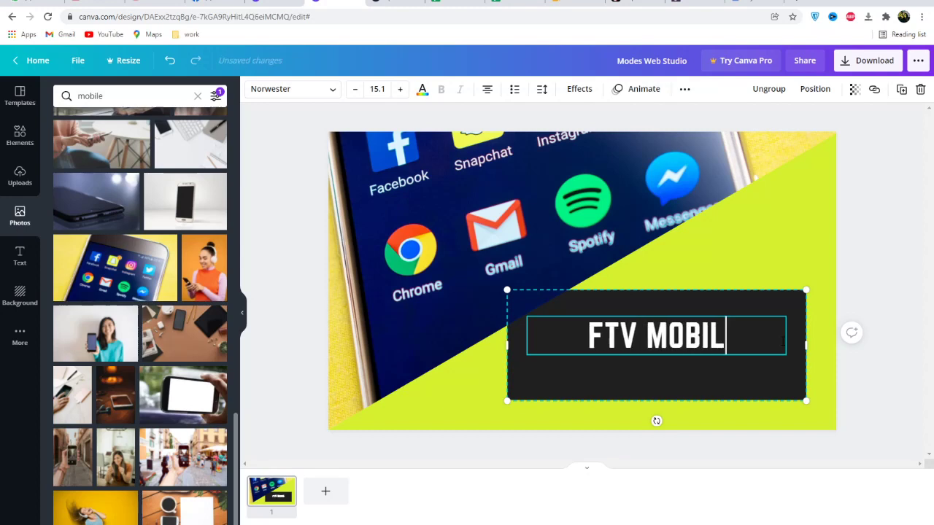
pyautogui.write('E')
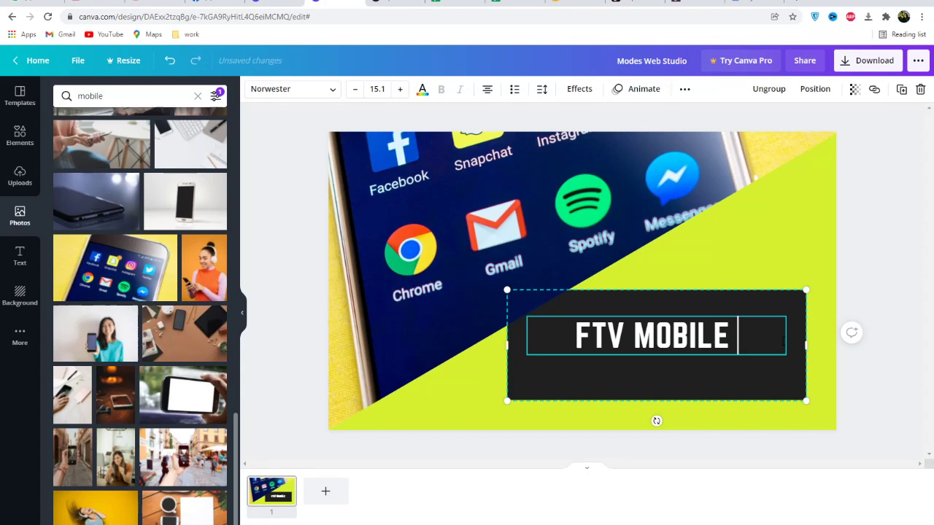
pyautogui.write(' S')
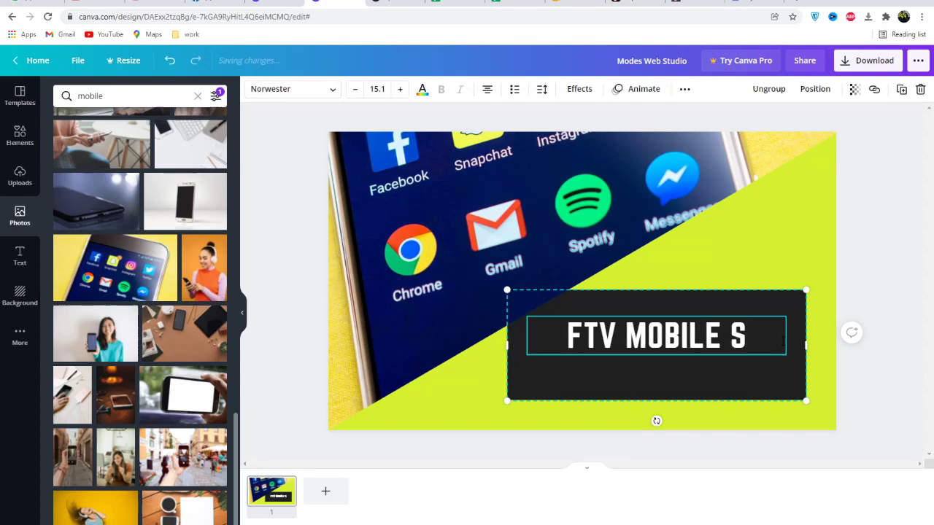
pyautogui.write('ENTER')
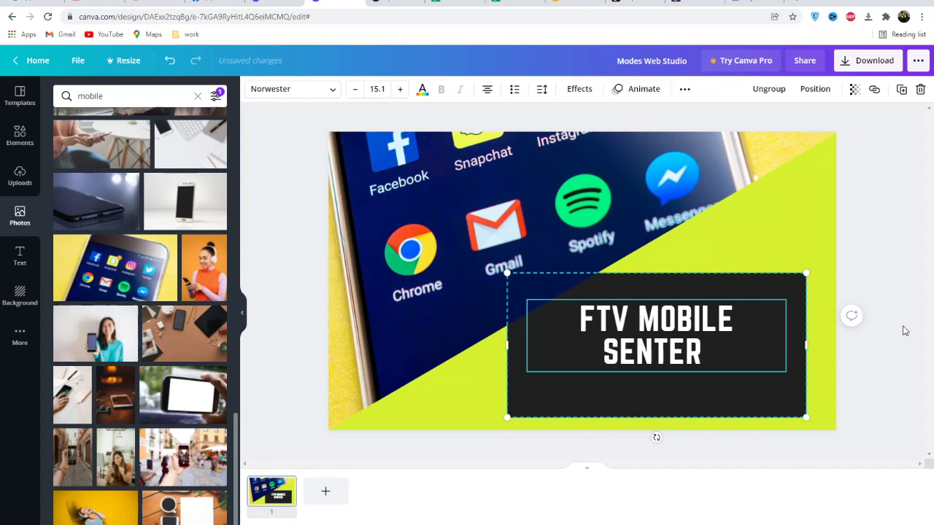
pyautogui.click(877, 340)
# Separate the title from its black box, then shrink the box slightly and shift it to the right
pyautogui.click(693, 353)
pyautogui.click(719, 356)
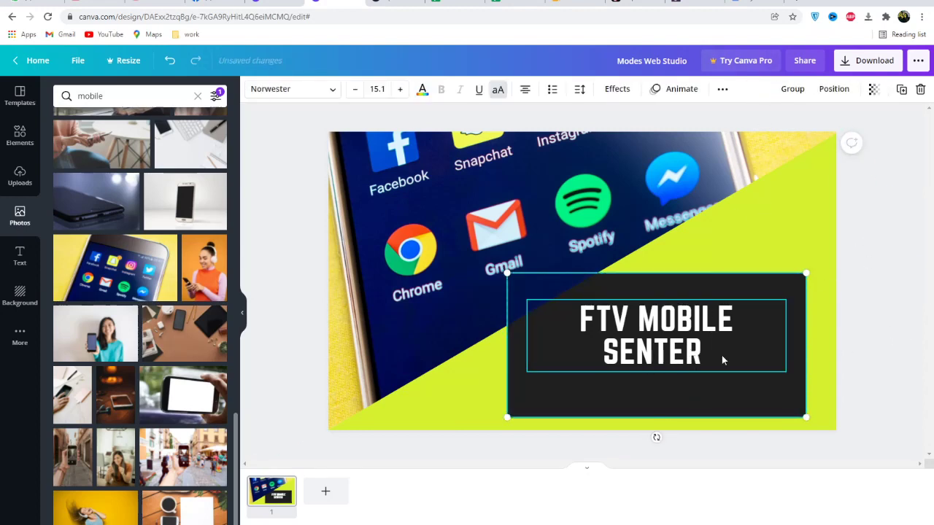
pyautogui.click(717, 394)
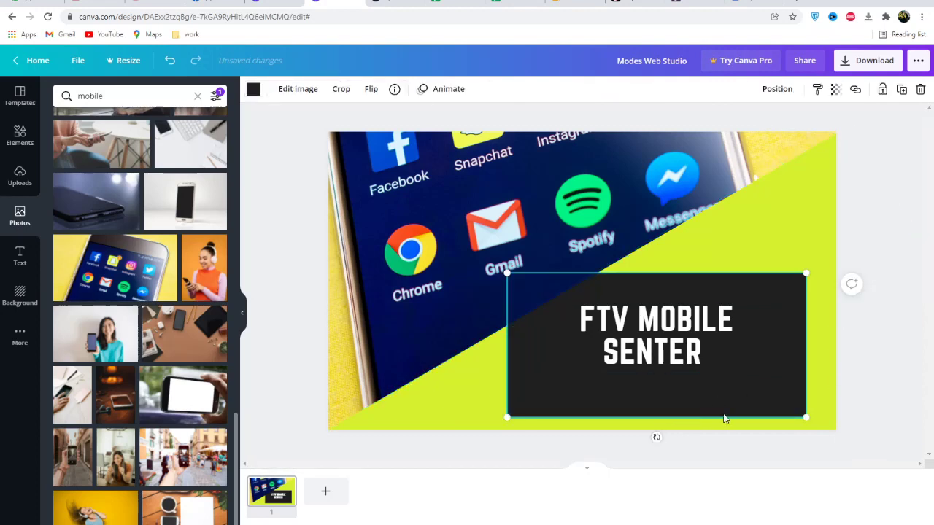
pyautogui.moveTo(806, 418); pyautogui.dragTo(782, 380)
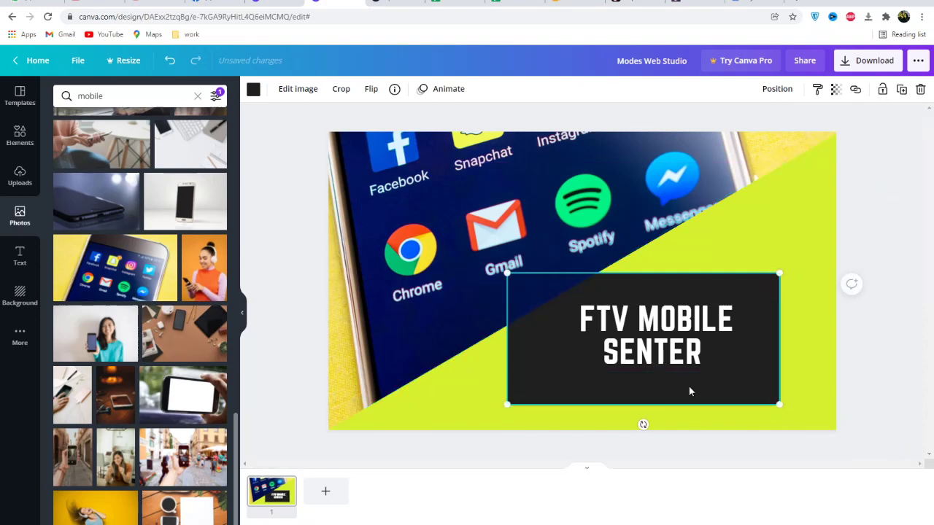
pyautogui.moveTo(688, 386); pyautogui.dragTo(708, 384)
pyautogui.click(912, 377)
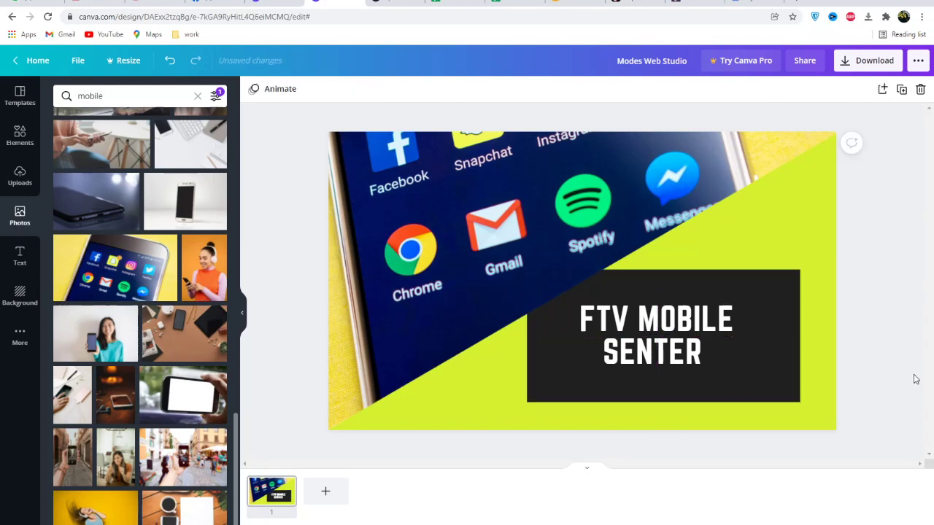
# Narrow the title's text frame and enlarge the text to size 22.6 so it fills the black box
pyautogui.click(682, 329)
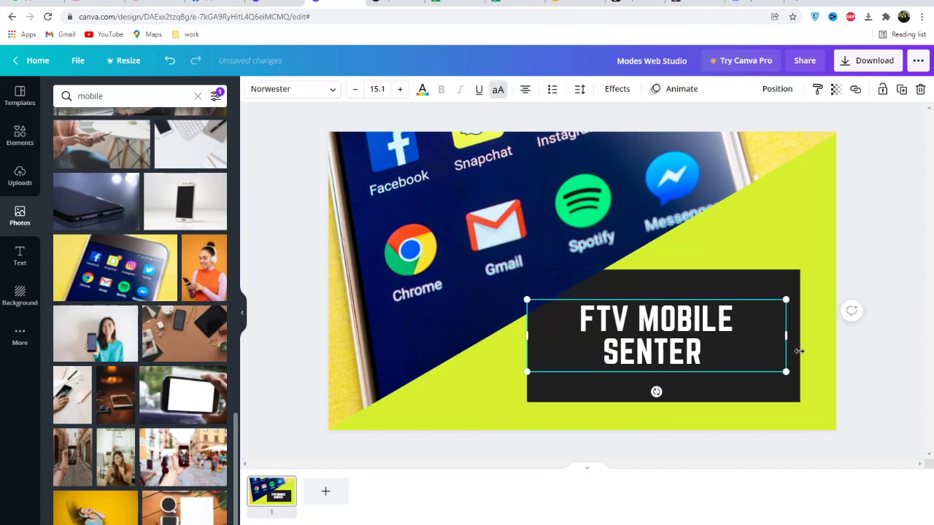
pyautogui.moveTo(782, 335); pyautogui.dragTo(703, 336)
pyautogui.moveTo(704, 374); pyautogui.dragTo(796, 396)
pyautogui.moveTo(670, 361); pyautogui.dragTo(685, 356)
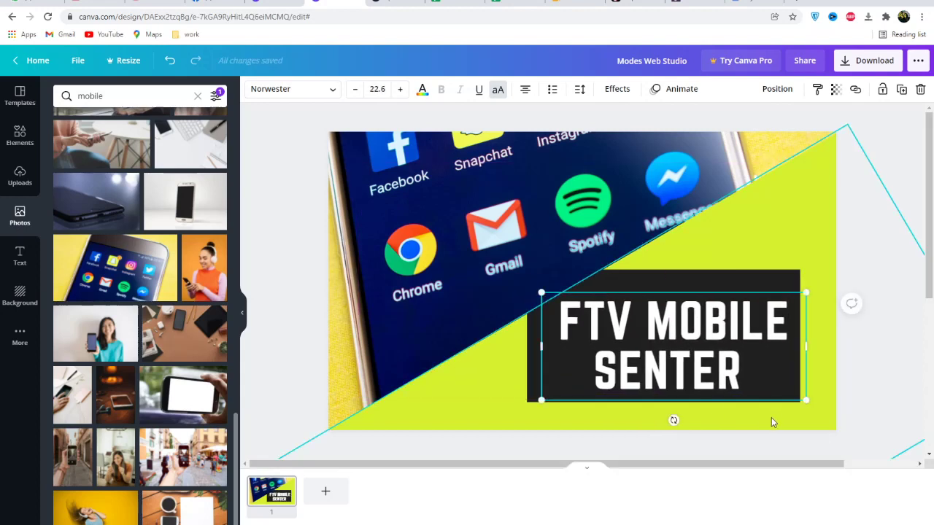
pyautogui.click(867, 387)
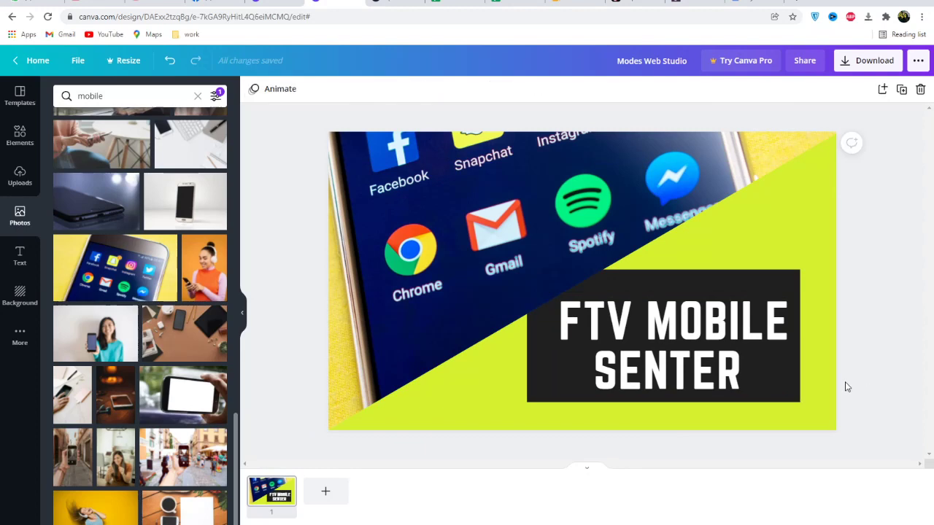
# Move the enlarged title slightly up and to the right over the black box
pyautogui.click(724, 349)
pyautogui.moveTo(724, 348); pyautogui.dragTo(722, 340)
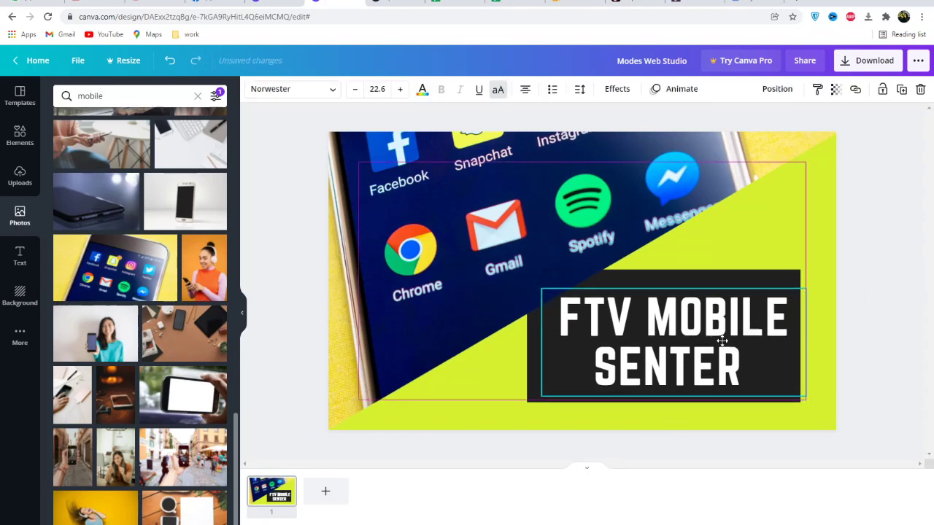
pyautogui.click(898, 373)
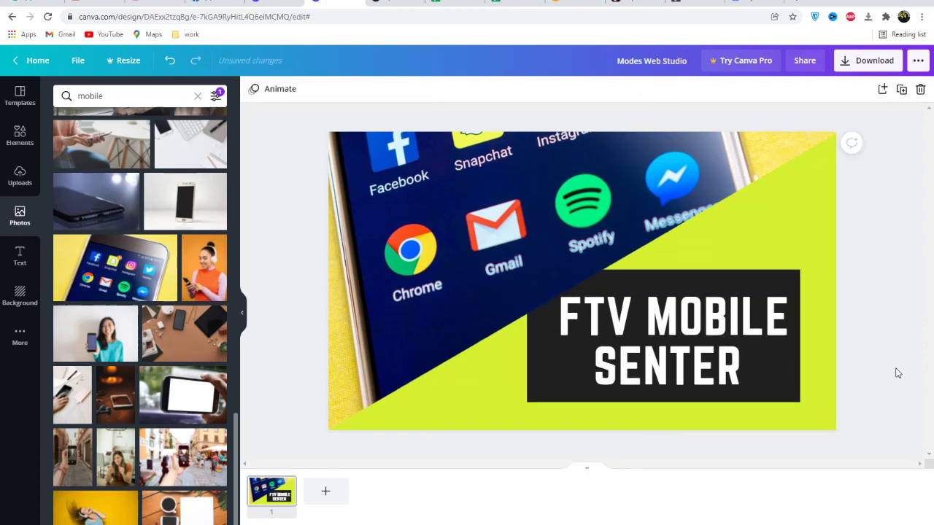
pyautogui.doubleClick(672, 350)
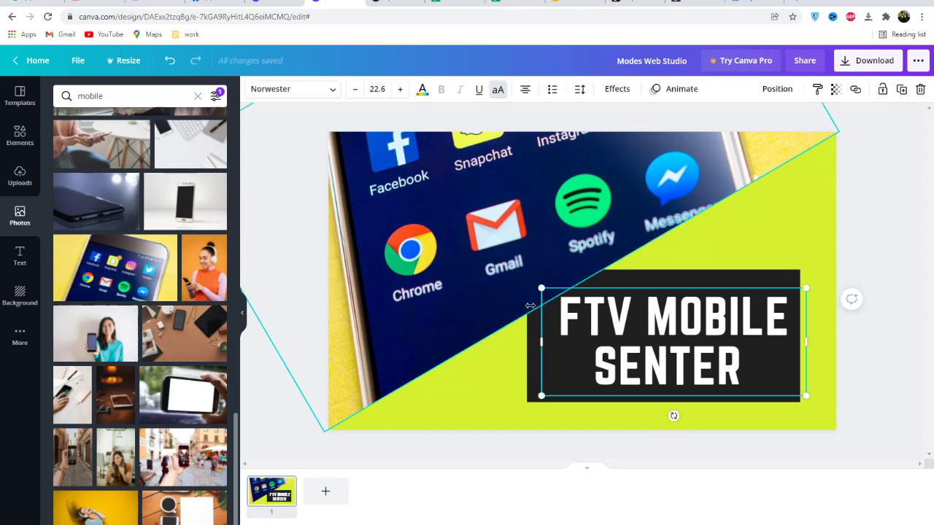
pyautogui.click(881, 390)
pyautogui.moveTo(743, 372); pyautogui.dragTo(566, 321)
pyautogui.click(874, 356)
# Apply the Shadow text effect to the title and make the shadow red
pyautogui.click(759, 375)
pyautogui.click(759, 376)
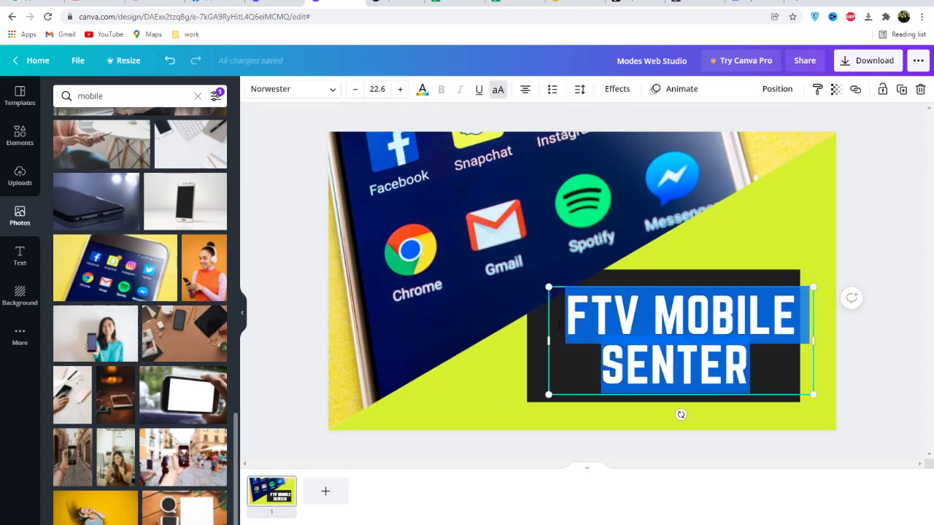
pyautogui.click(620, 92)
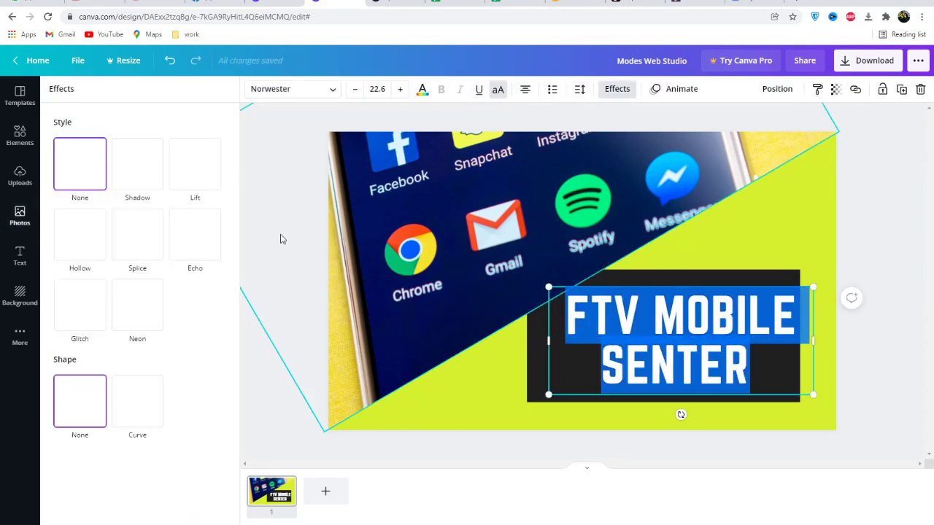
pyautogui.click(134, 169)
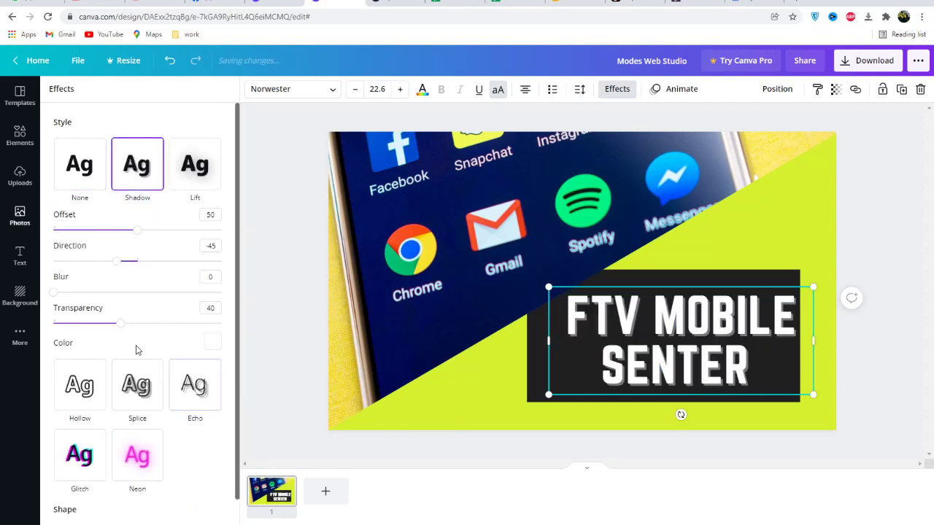
pyautogui.click(212, 342)
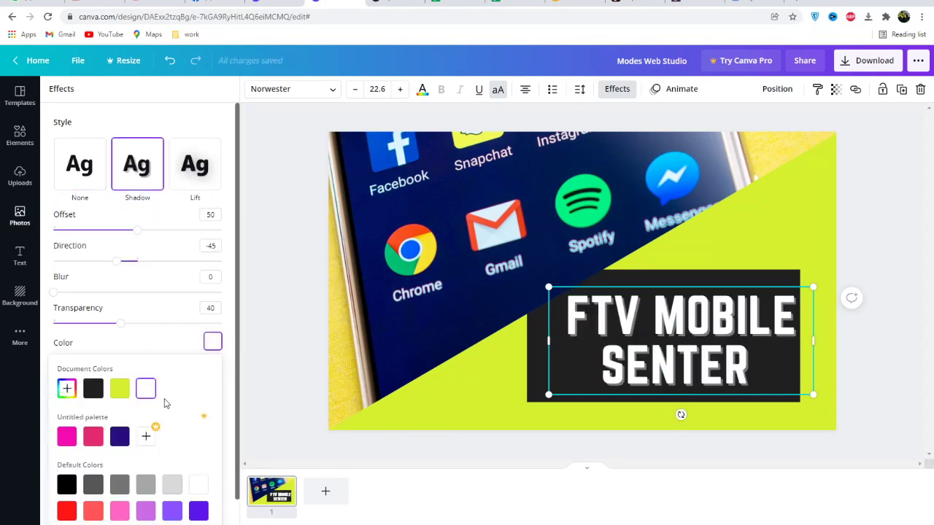
pyautogui.click(67, 513)
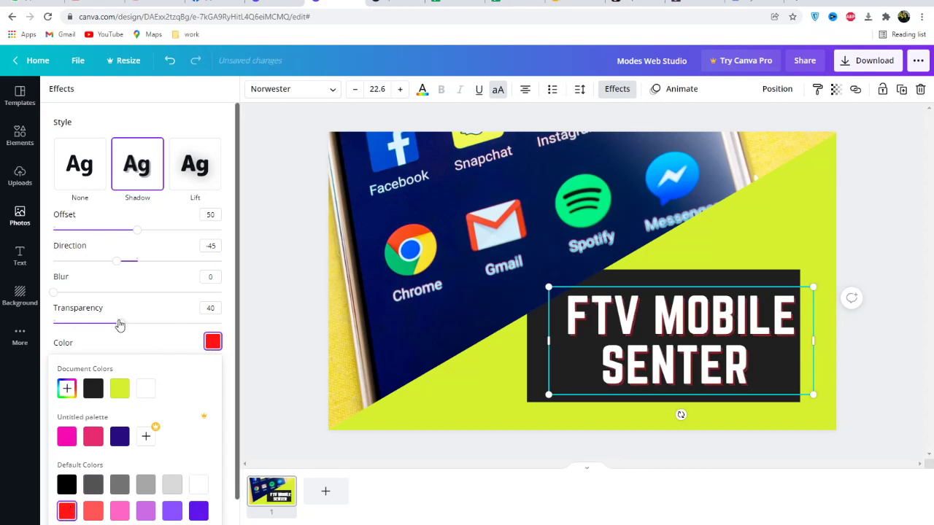
# Set the title shadow's transparency to 100, blur to 36 and offset to 34
pyautogui.moveTo(120, 325); pyautogui.dragTo(284, 333)
pyautogui.moveTo(56, 293); pyautogui.dragTo(114, 301)
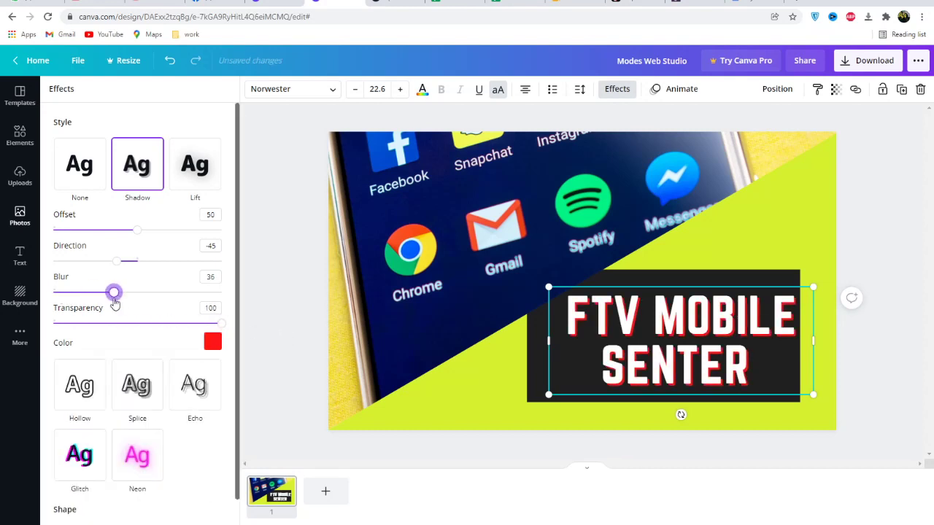
pyautogui.moveTo(136, 230); pyautogui.dragTo(113, 241)
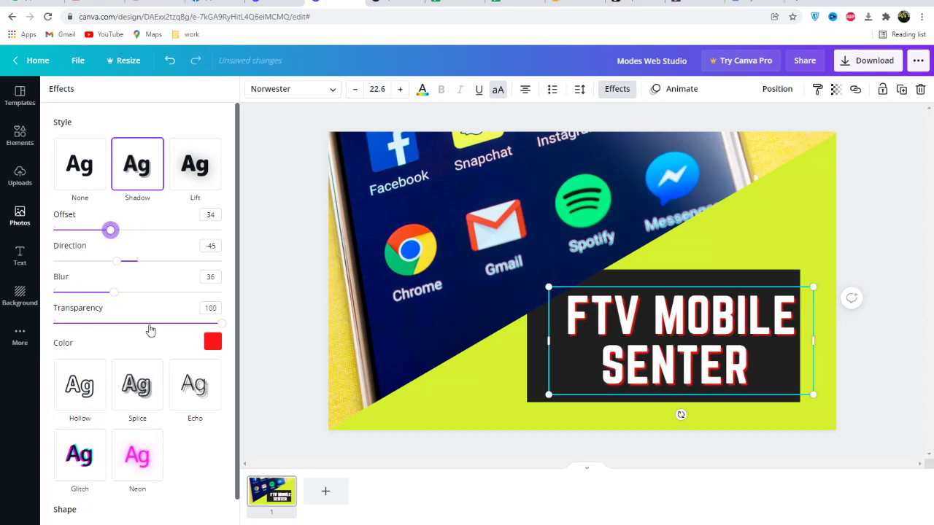
pyautogui.click(897, 382)
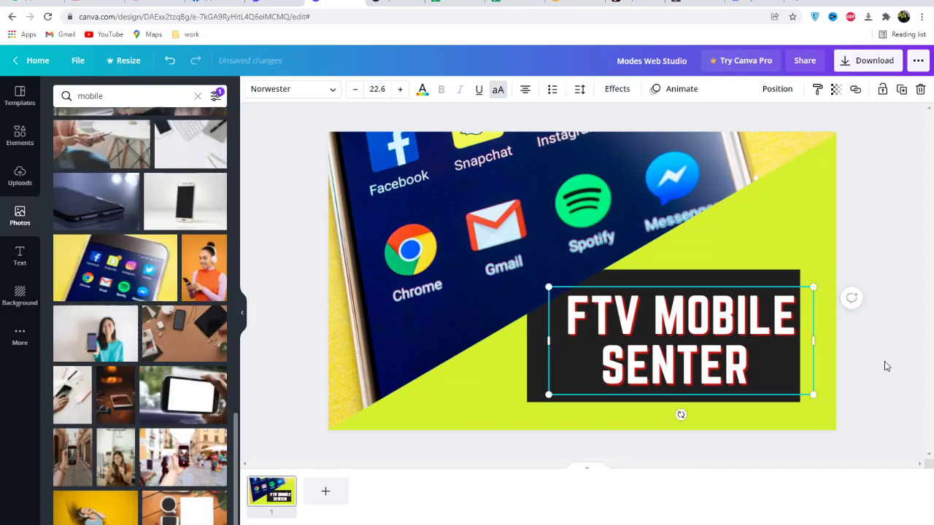
pyautogui.click(888, 369)
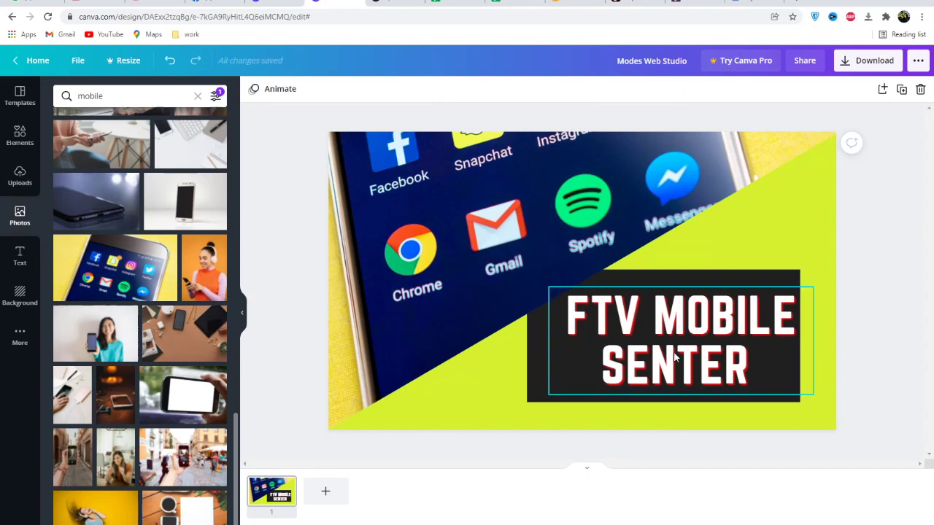
# Nudge the title left and then back right in small increments to fine-tune its position over the black box
pyautogui.click(727, 353)
pyautogui.press('Left')
pyautogui.press('Left')
pyautogui.press('Left')
pyautogui.press('Left')
pyautogui.press('Left')
pyautogui.press('Left')
pyautogui.press('Left')
pyautogui.press('Left')
pyautogui.press('Left')
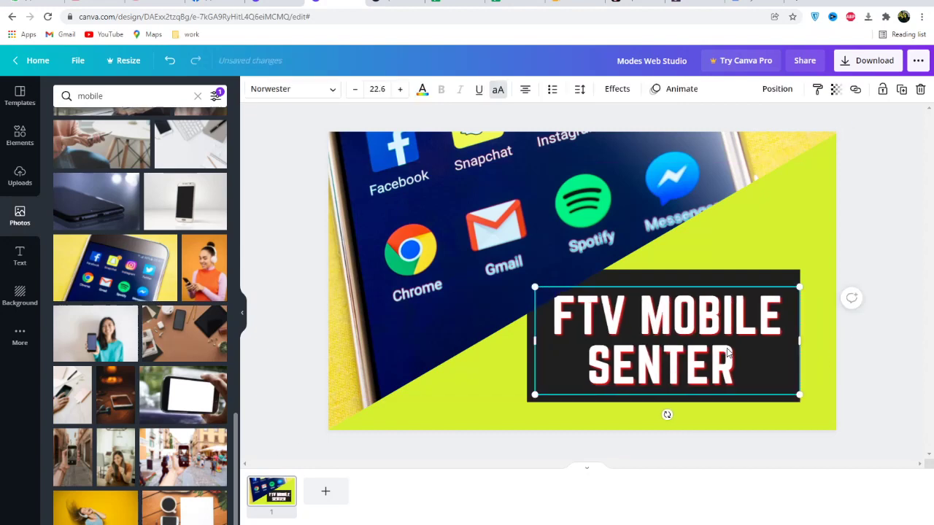
pyautogui.press('Right')
pyautogui.press('Right')
pyautogui.press('Right')
pyautogui.press('Right')
pyautogui.press('Right')
pyautogui.press('Right')
pyautogui.press('Right')
pyautogui.press('Right')
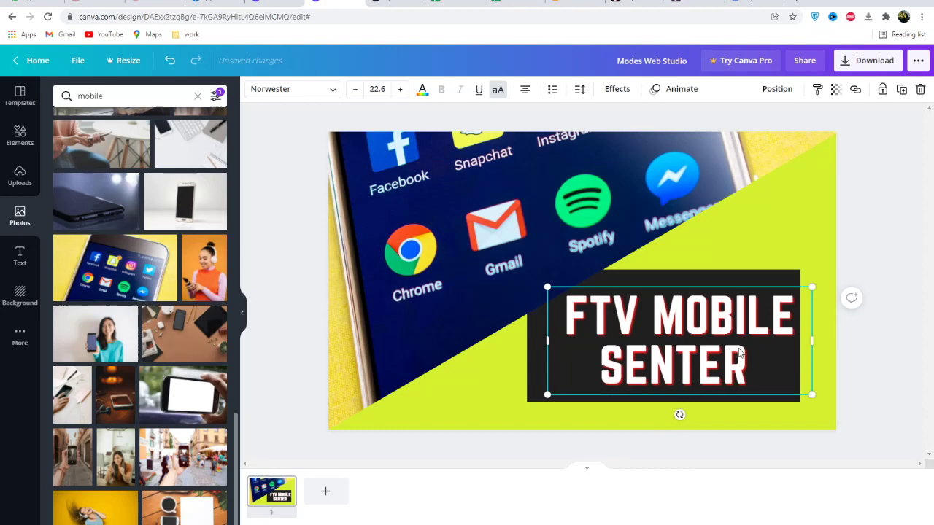
# Add a second page and apply the contact-details side of the Neon Green and Black Diagonal Shape web designer business card template to it
pyautogui.click(909, 363)
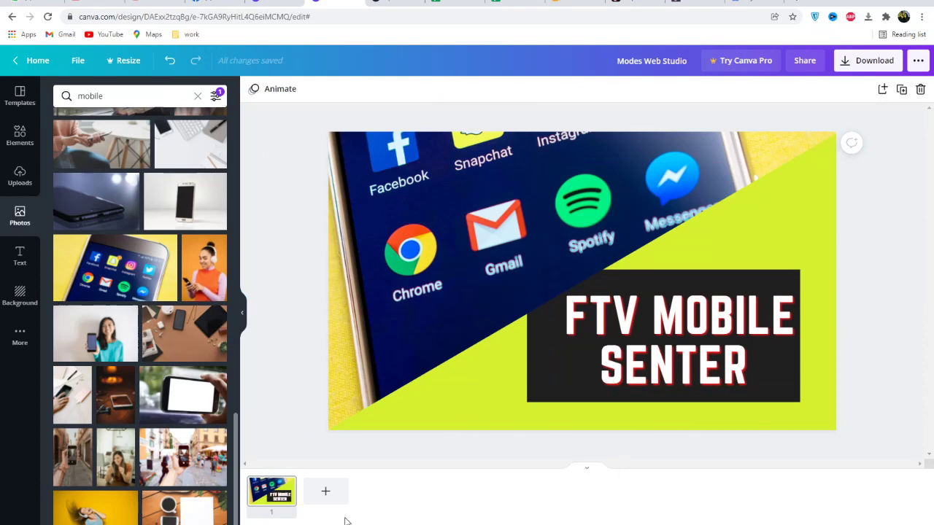
pyautogui.click(321, 487)
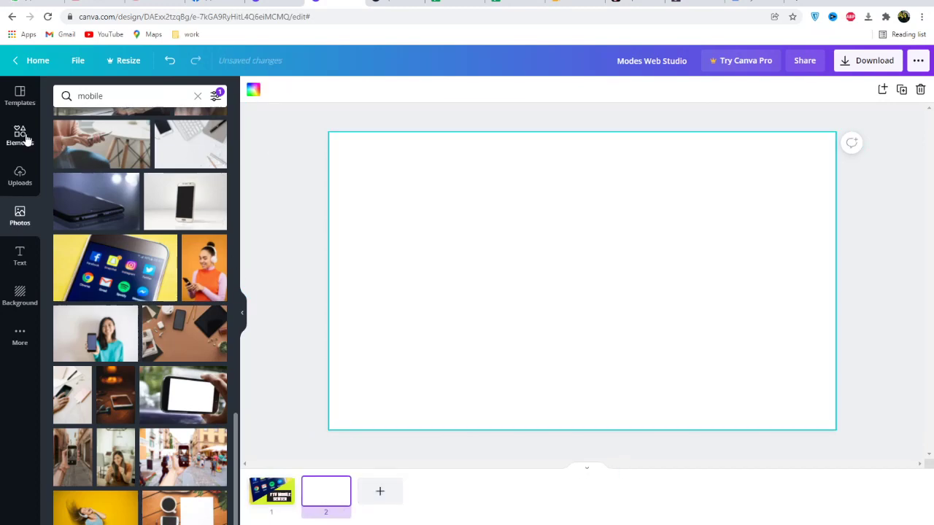
pyautogui.click(20, 95)
pyautogui.click(188, 225)
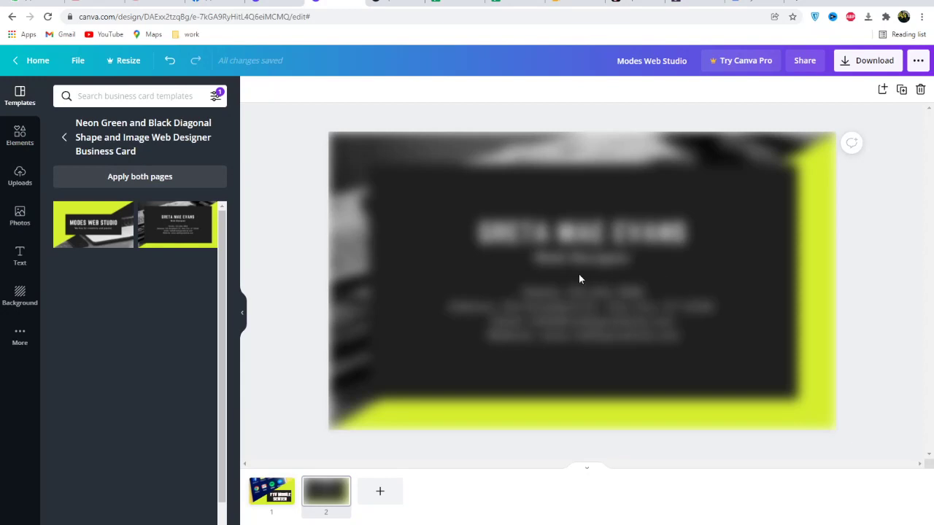
pyautogui.click(579, 275)
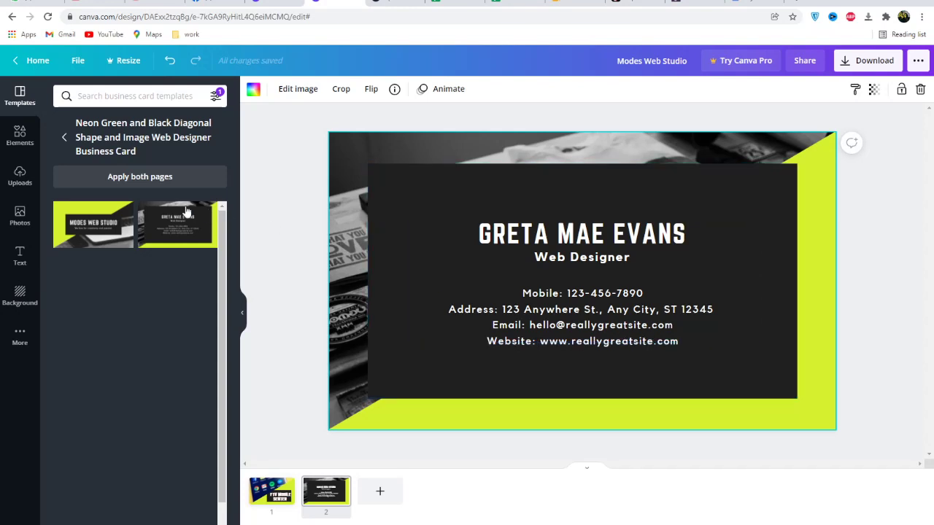
# Return to the first page and view the finished front of the card with nothing selected
pyautogui.click(271, 491)
pyautogui.click(885, 357)
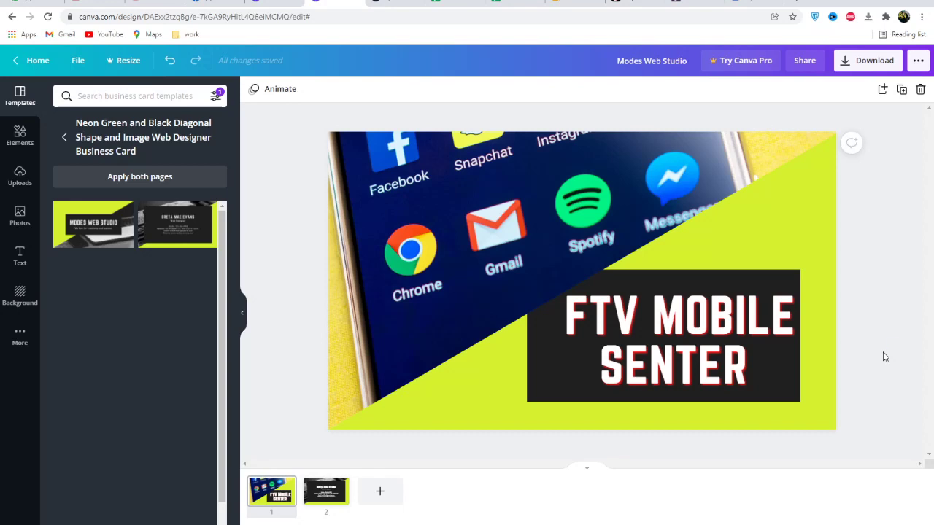
pyautogui.click(865, 523)
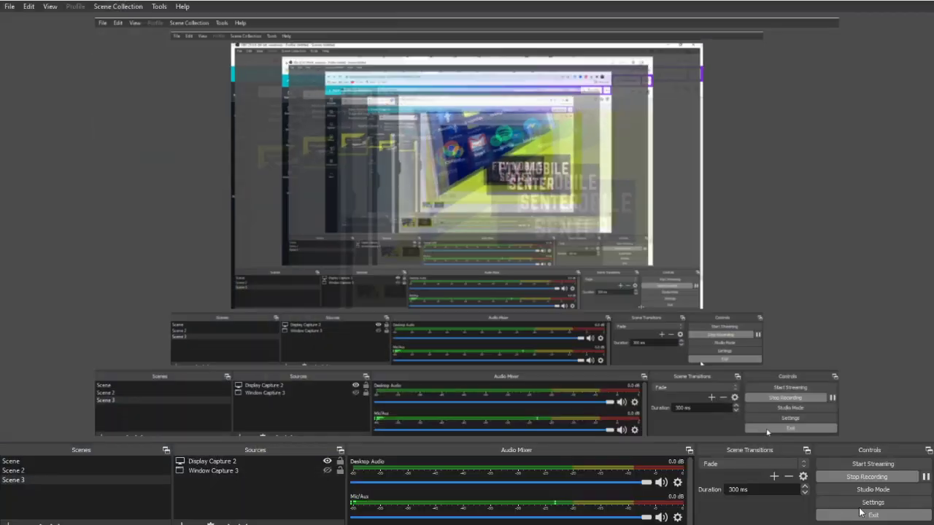